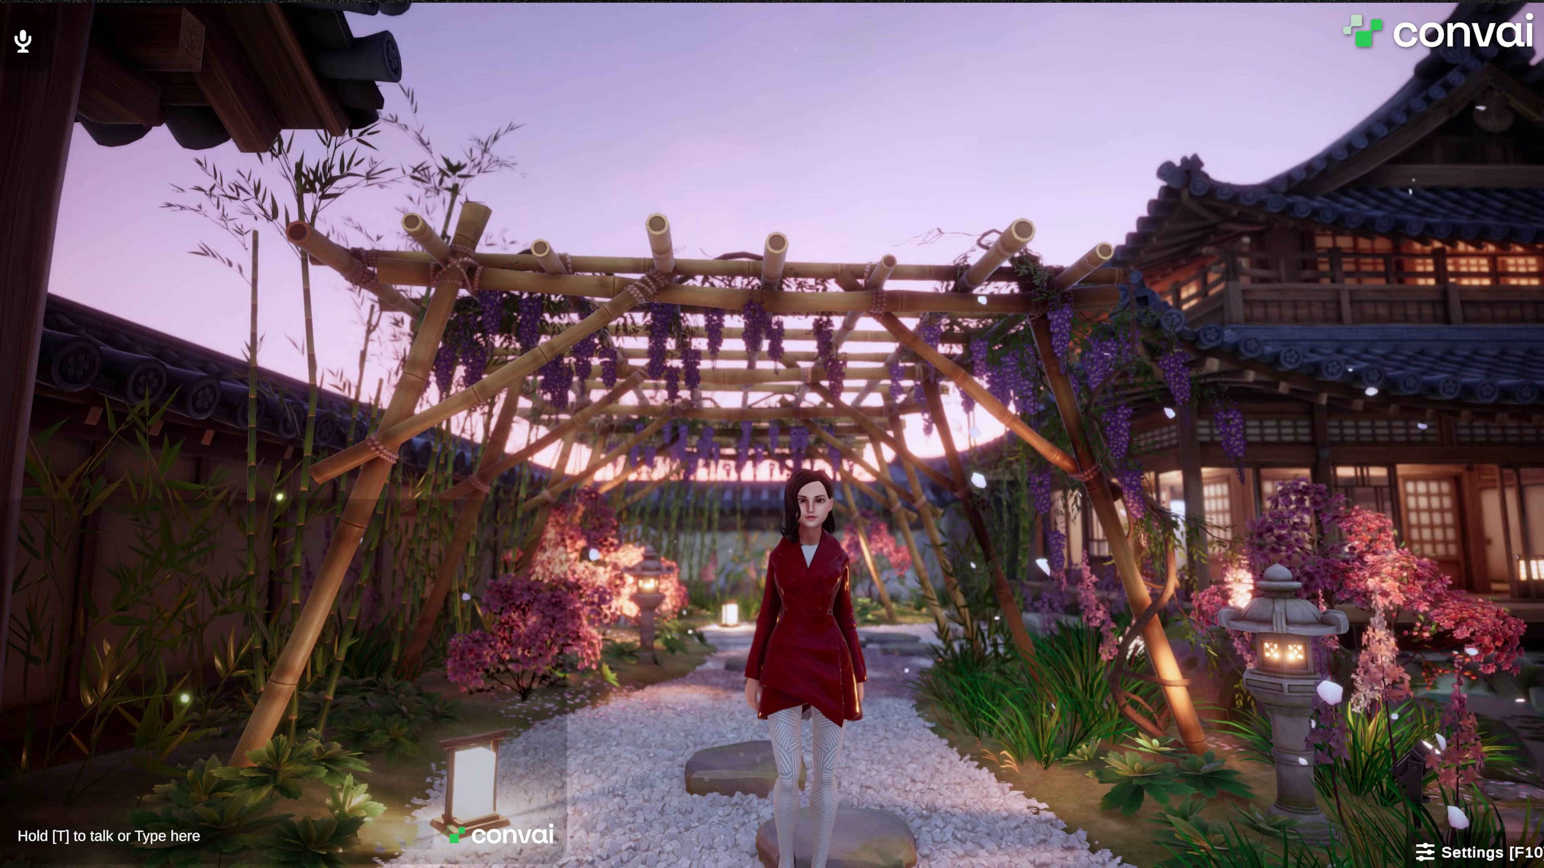
Hold T to ask the character 'Hey, what is this video about?' and listen to her reply
{"action": "key", "text": "t"}
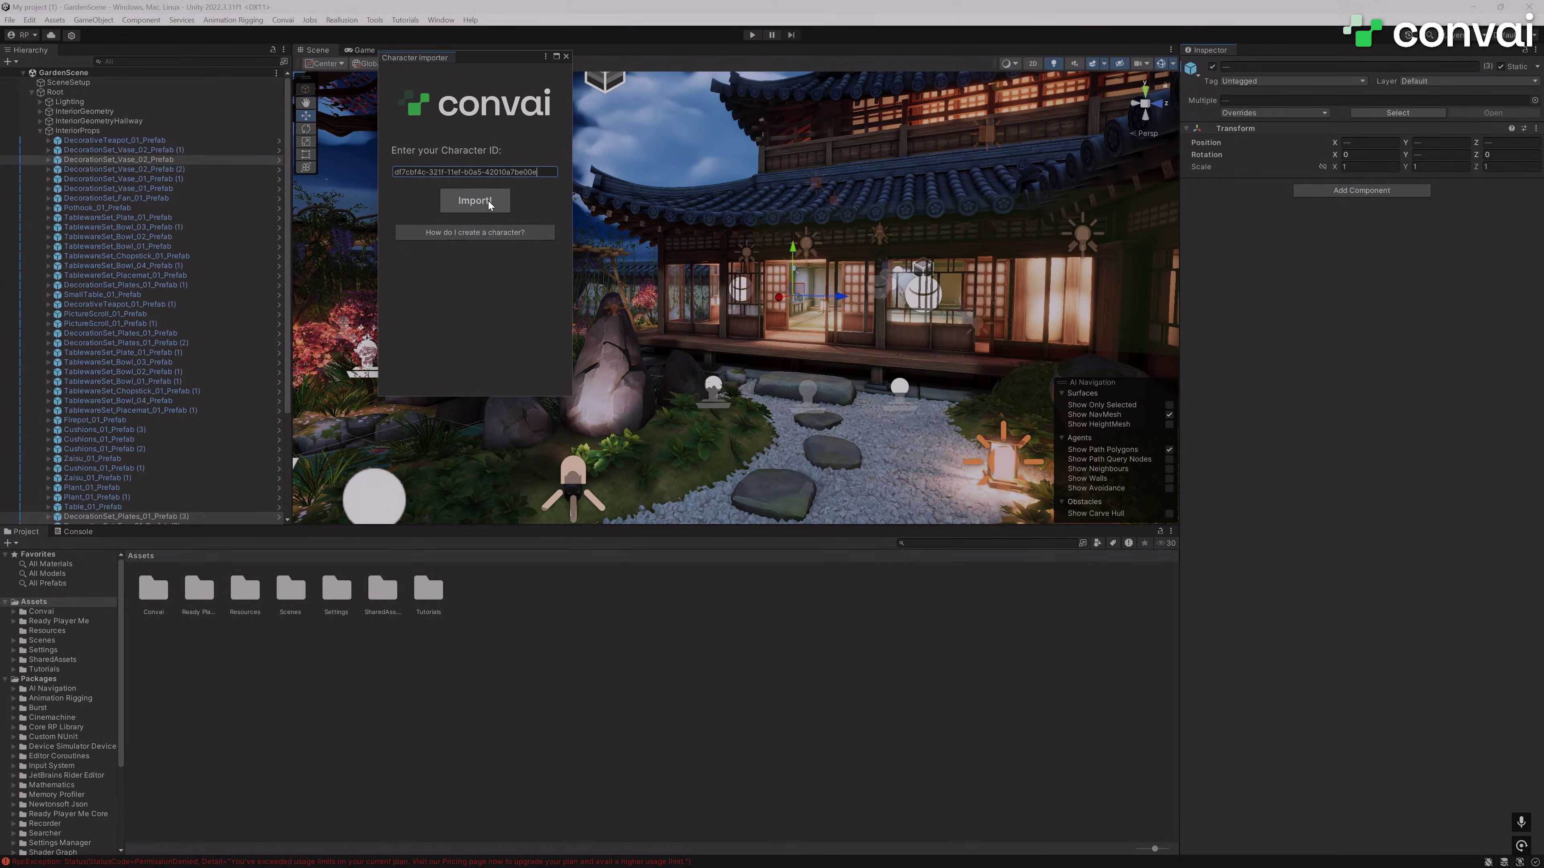
Import the Playground character from the entered ID and bring her on the garden path into Scene view
{"action": "left_click", "coordinate": [489, 203]}
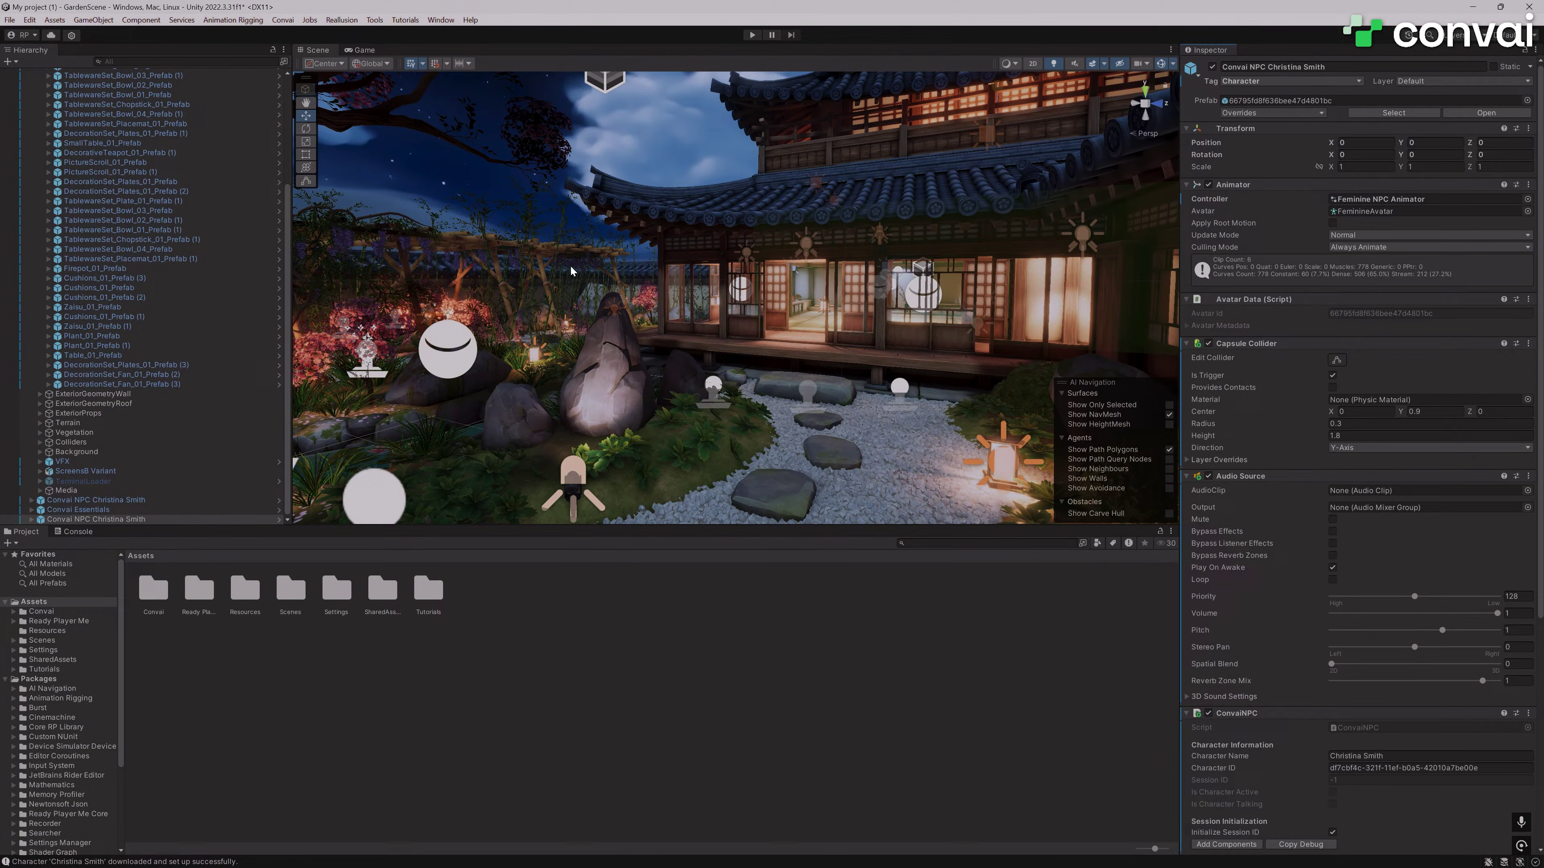
{"action": "right_click_drag", "start_coordinate": [582, 270], "coordinate": [682, 319]}
{"action": "left_click", "coordinate": [681, 319]}
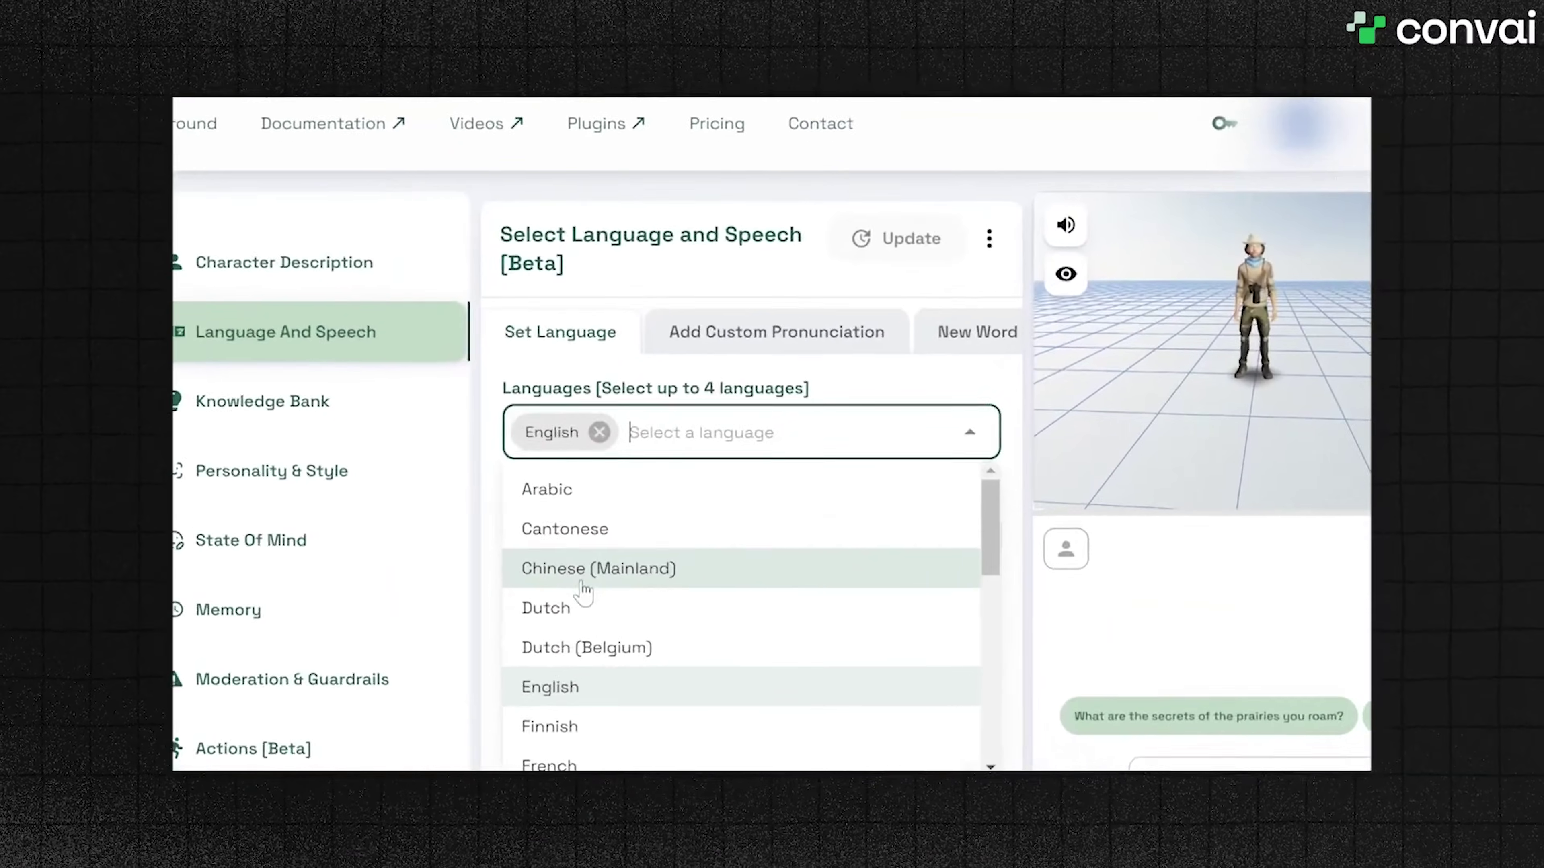
Choose Chinese (Mainland) in the Language dropdown on the Convai dashboard
{"action": "left_click", "coordinate": [596, 565]}
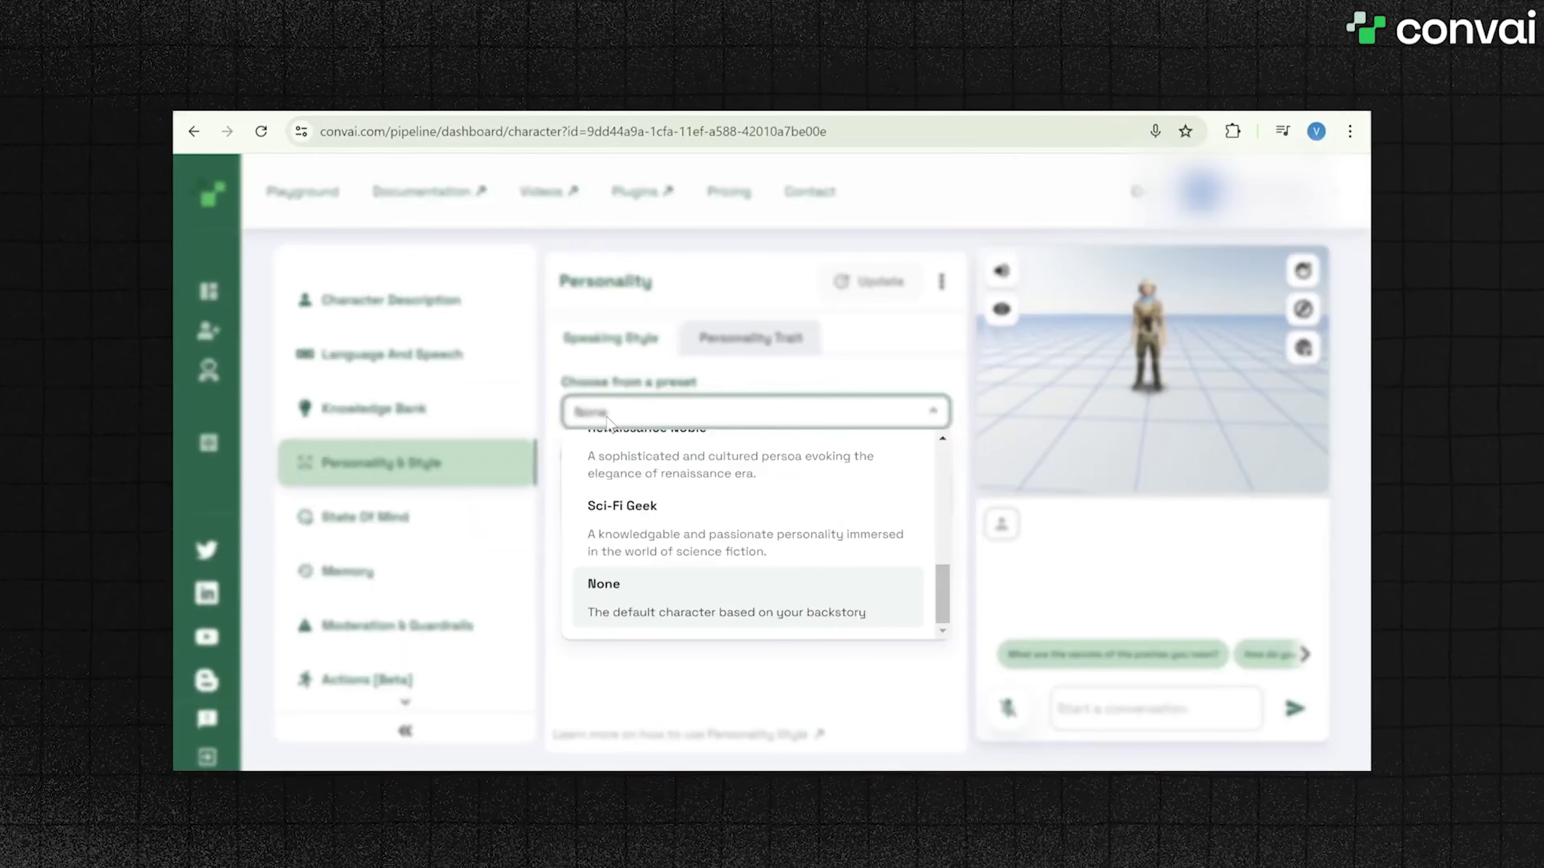
{"action": "scroll", "coordinate": [642, 517], "scroll_direction": "up", "scroll_amount": 10}
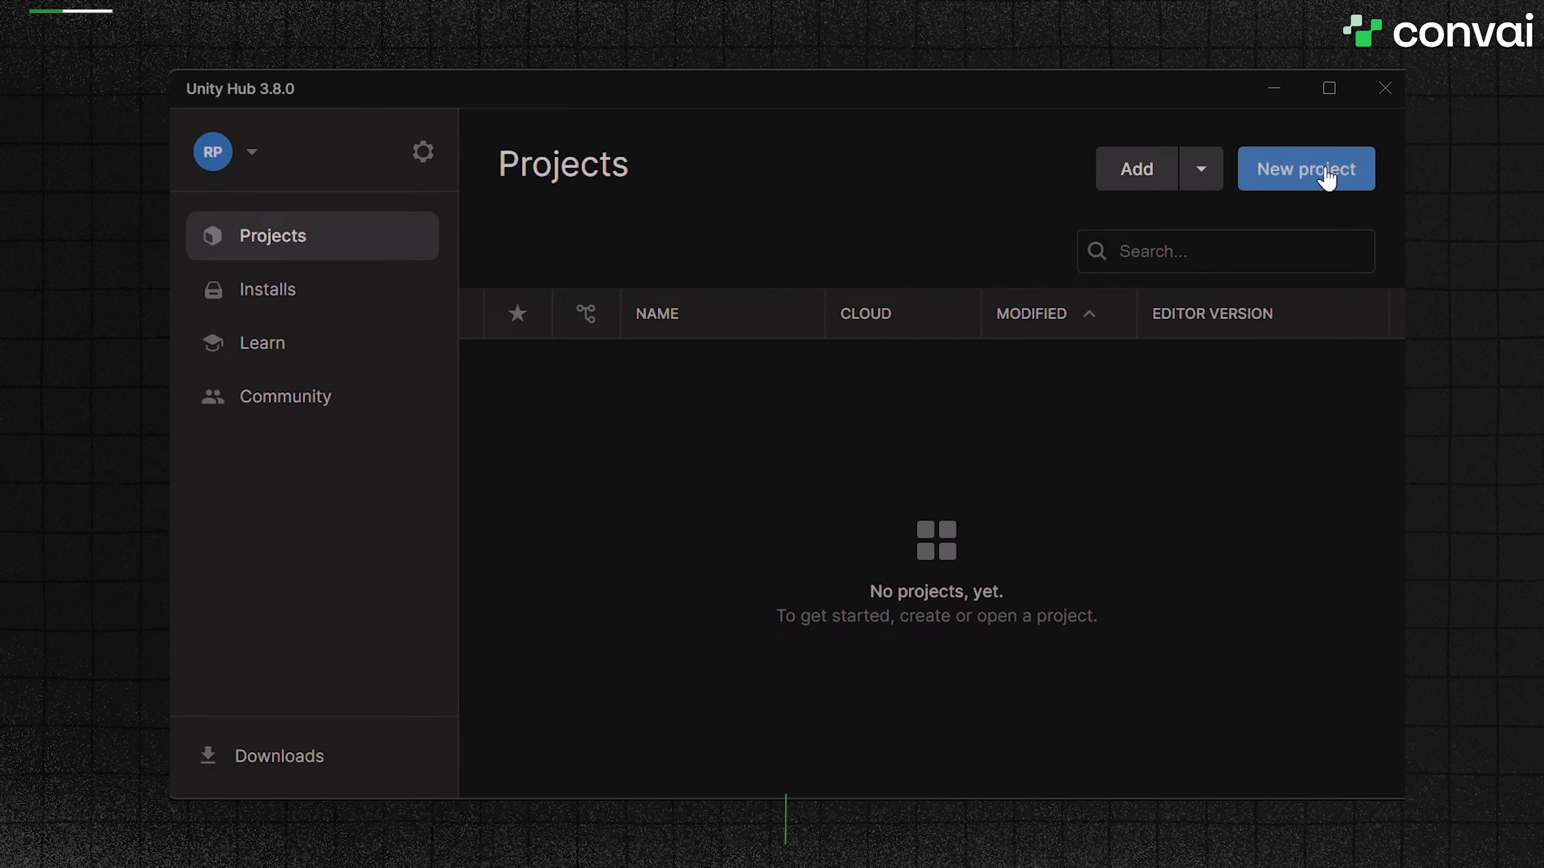
{"action": "left_click", "coordinate": [1327, 178]}
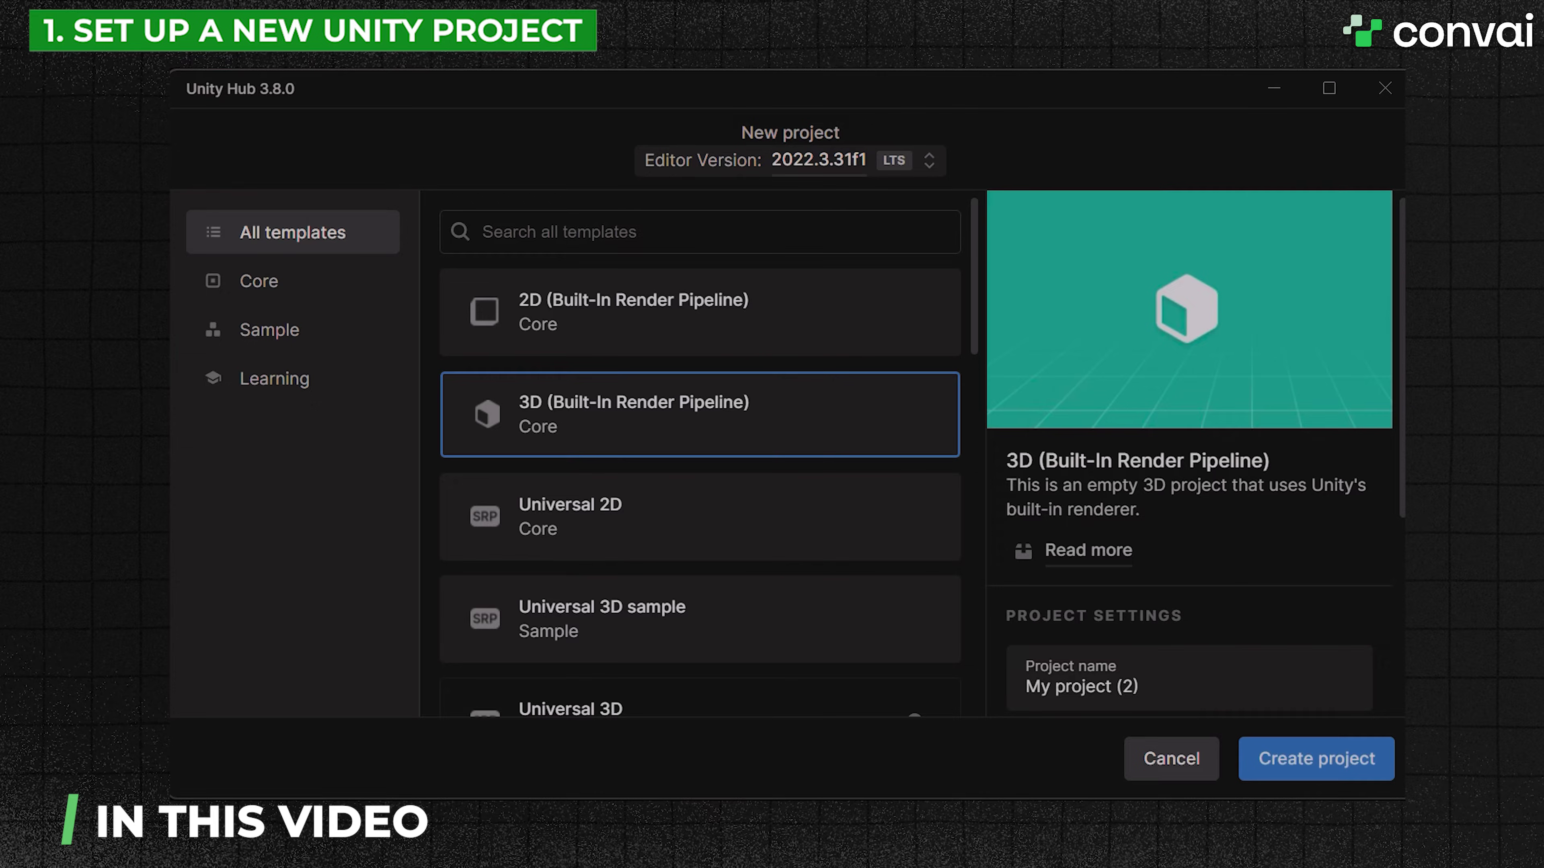
{"action": "double_click", "coordinate": [1083, 686]}
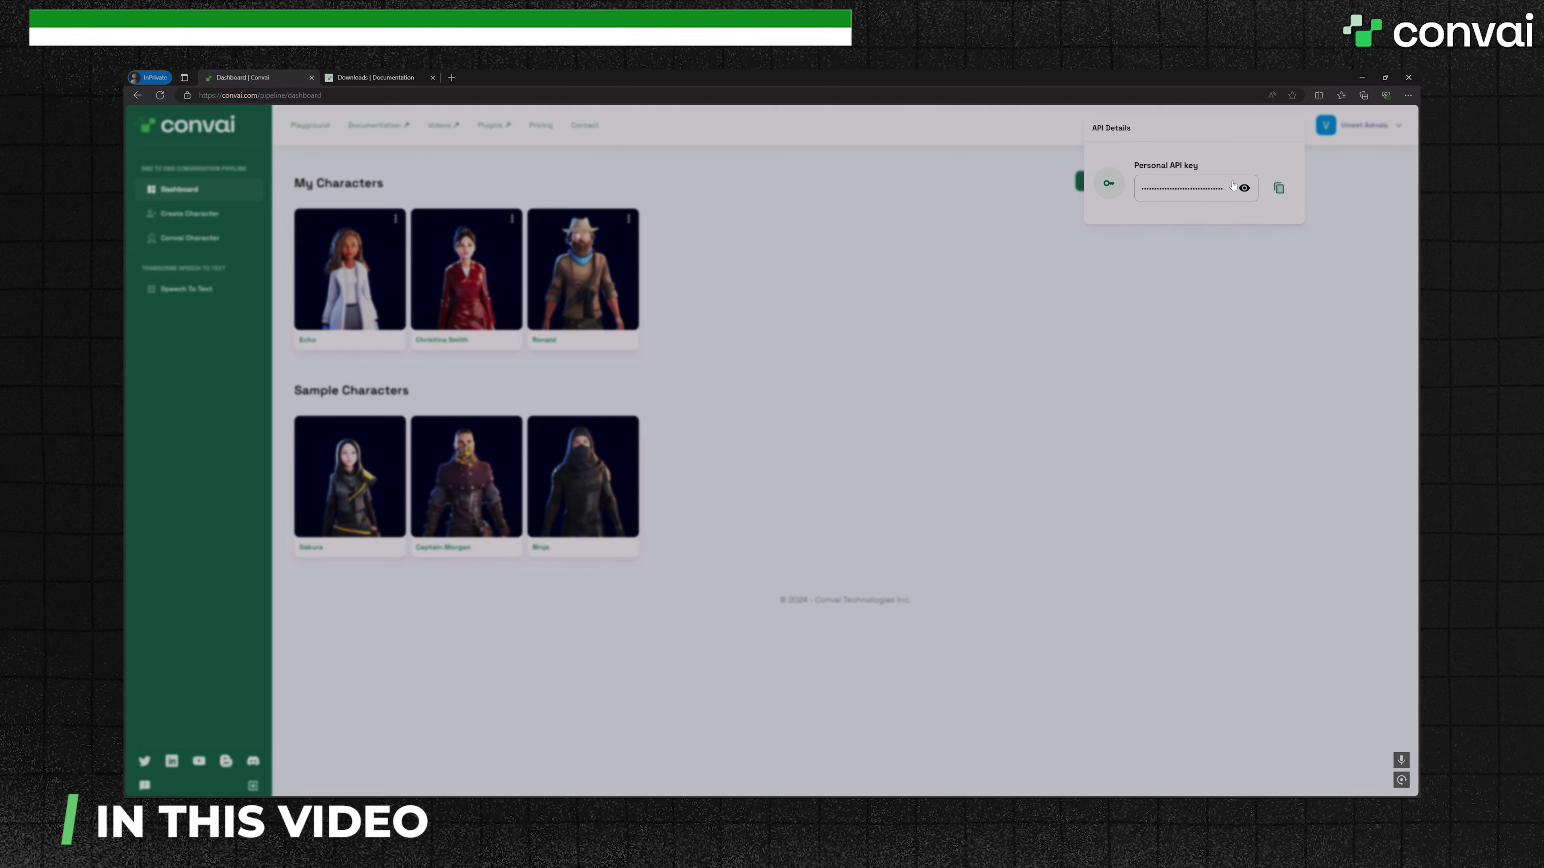
{"action": "key", "text": "alt+Tab"}
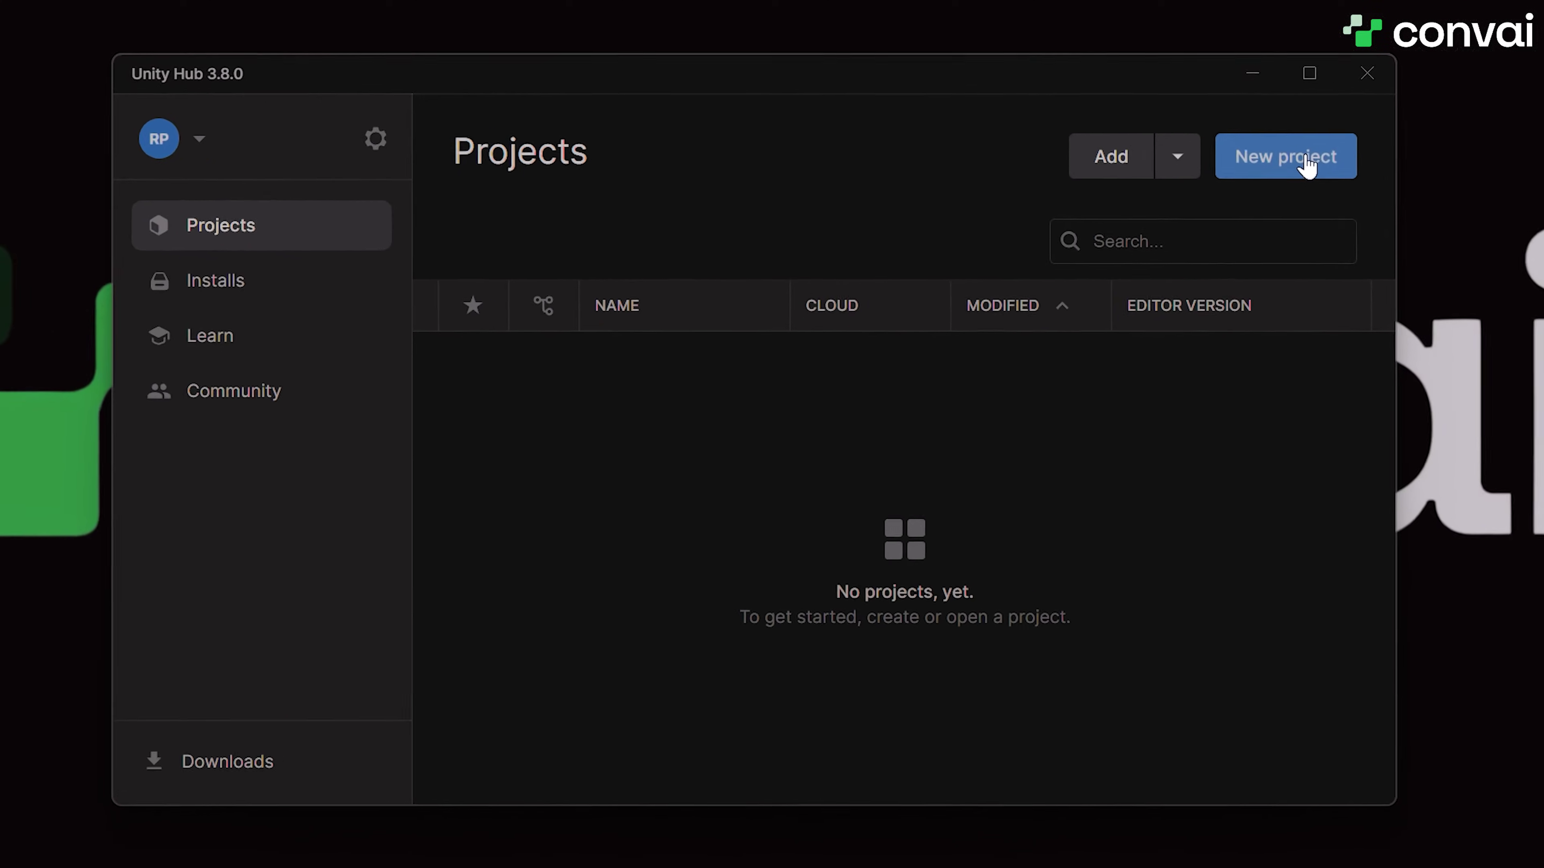
Create a 3D (Built-In Render Pipeline) project, replacing the default name with 'Unity Test Project 12'
{"action": "left_click", "coordinate": [1307, 164]}
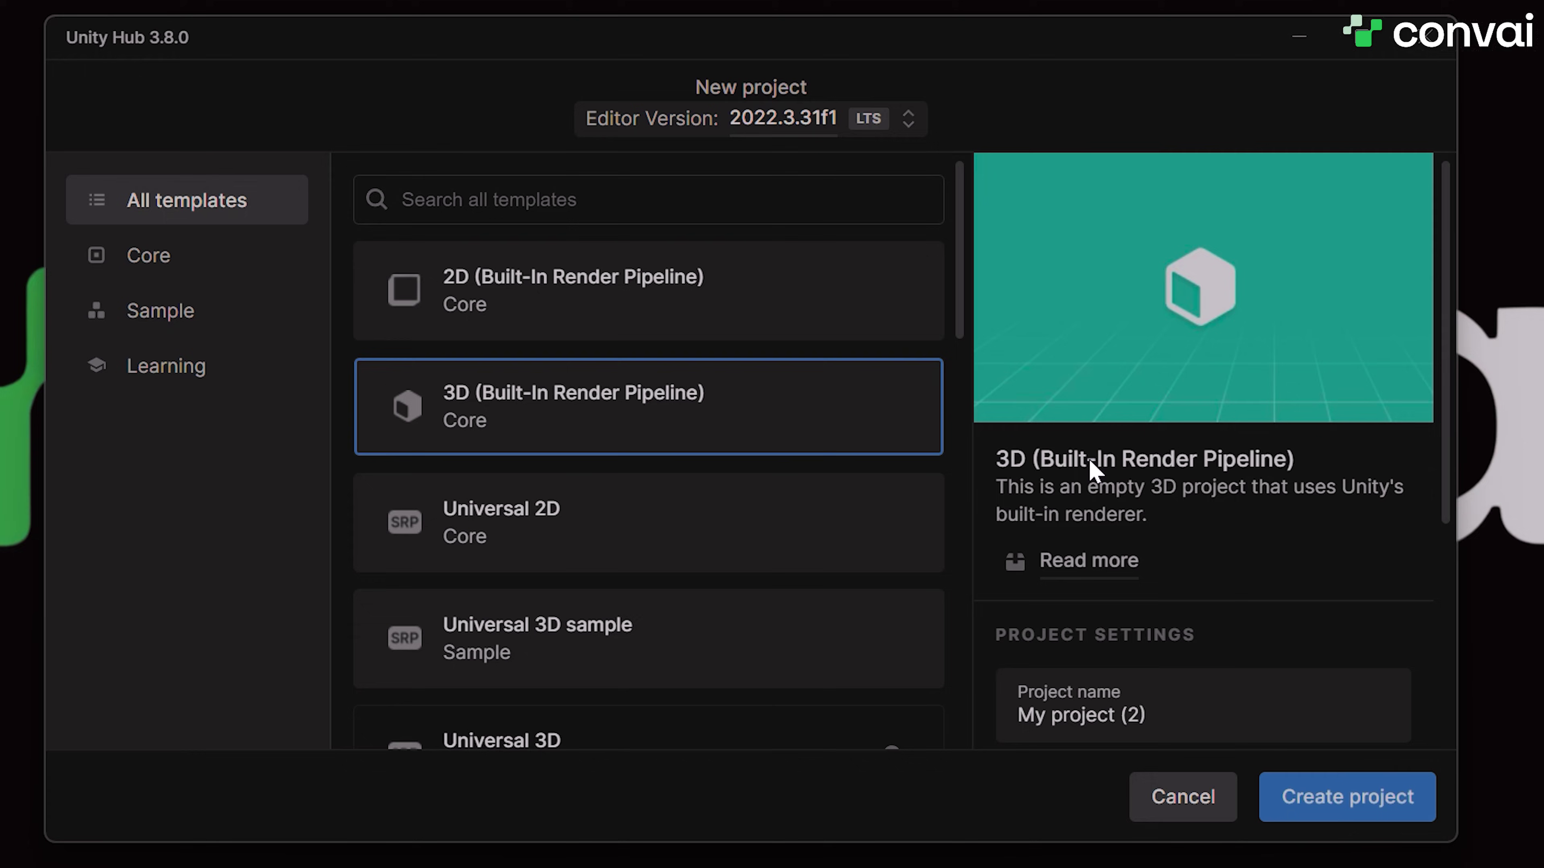
{"action": "double_click", "coordinate": [1058, 716]}
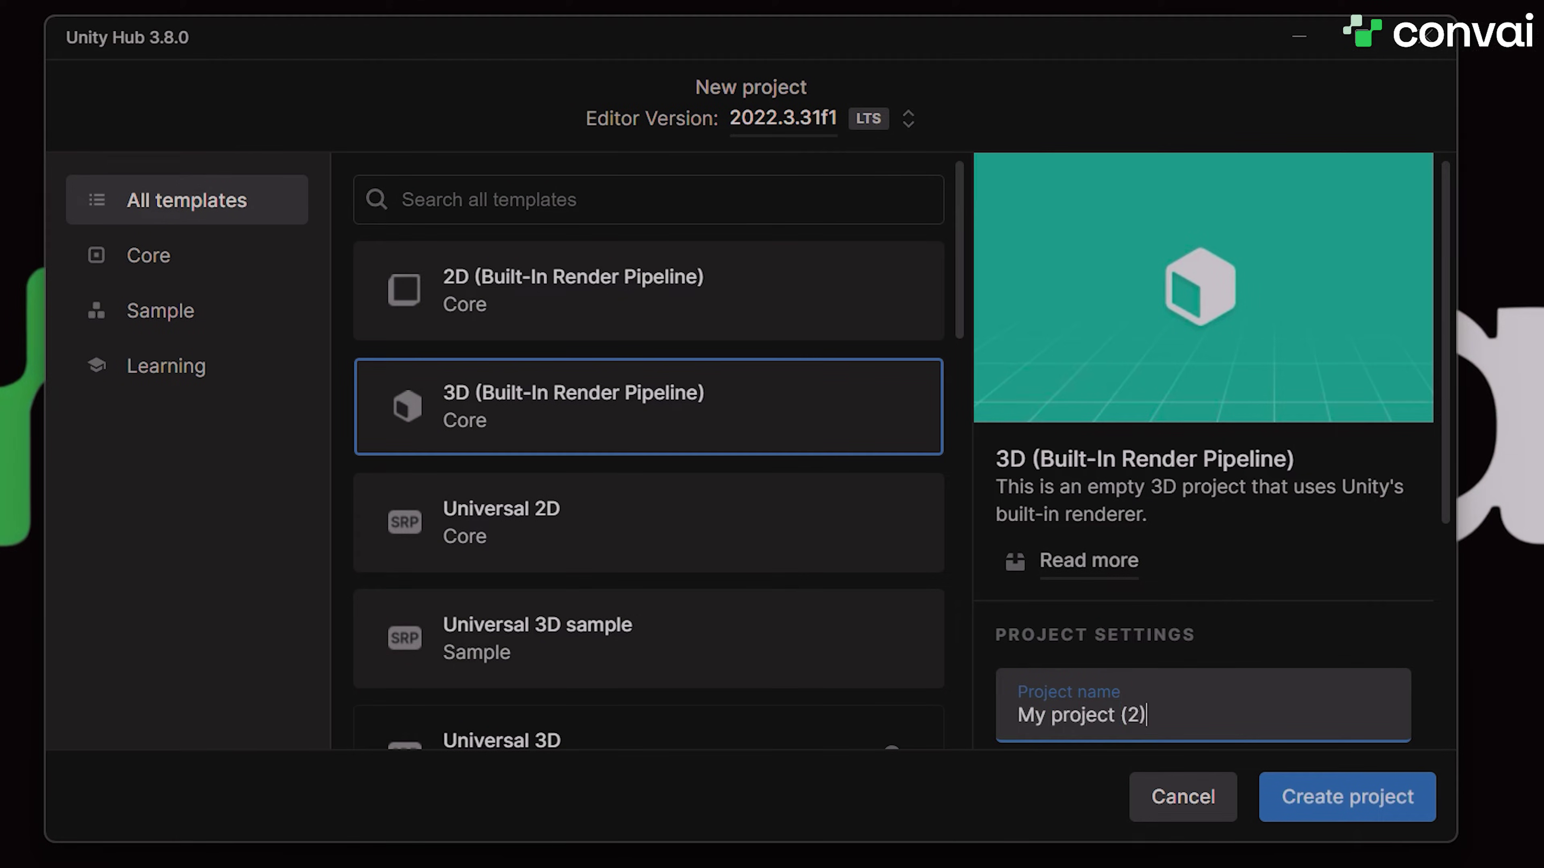
{"action": "type", "text": "Unity Test Project 12"}
{"action": "scroll", "coordinate": [1257, 624], "scroll_direction": "down", "scroll_amount": 2}
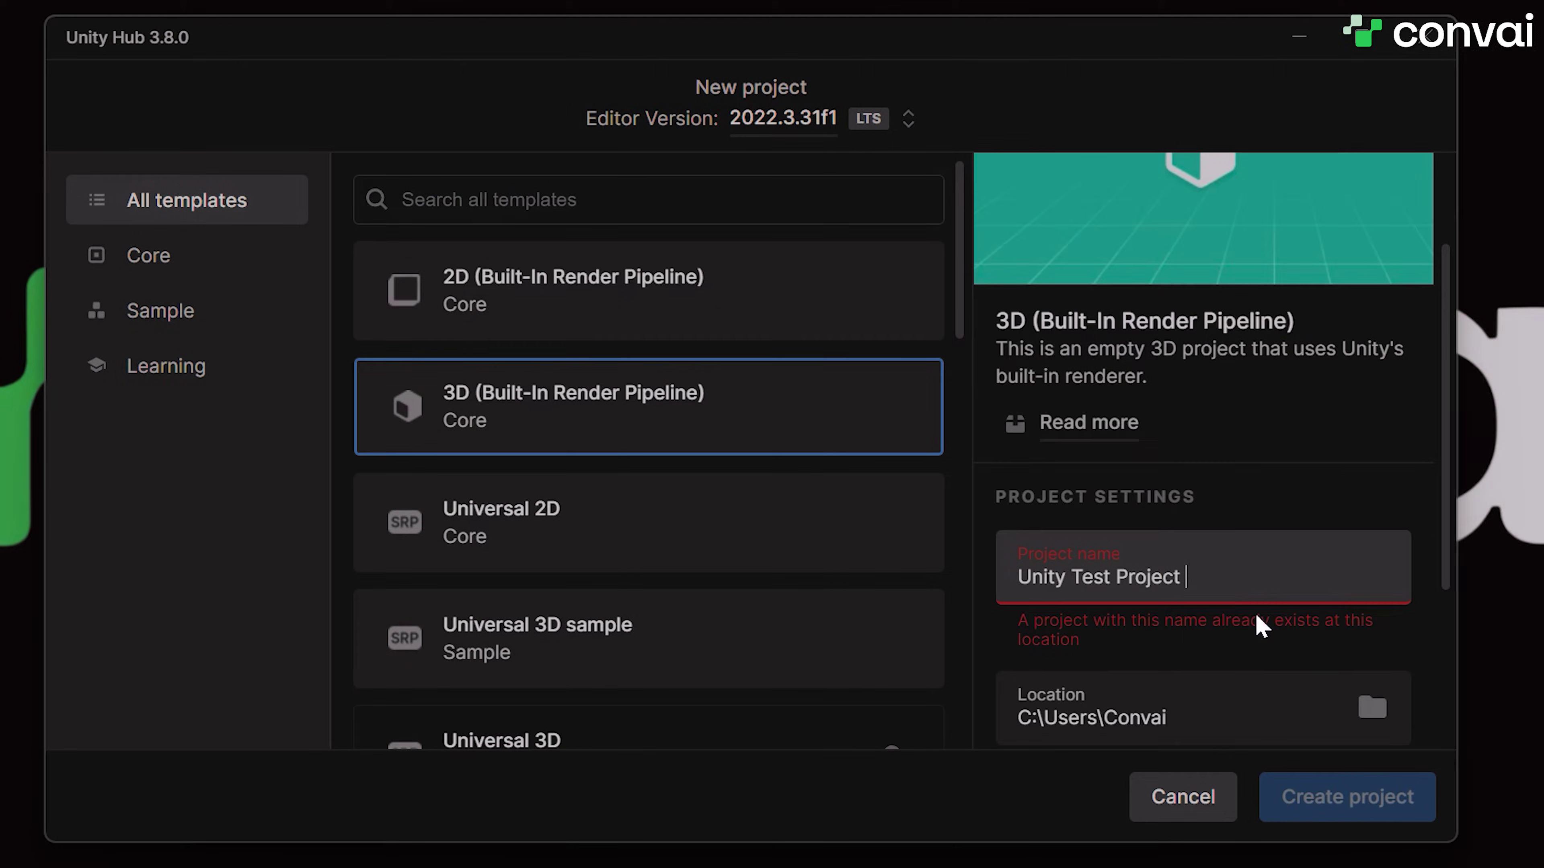
{"action": "left_click", "coordinate": [1346, 796]}
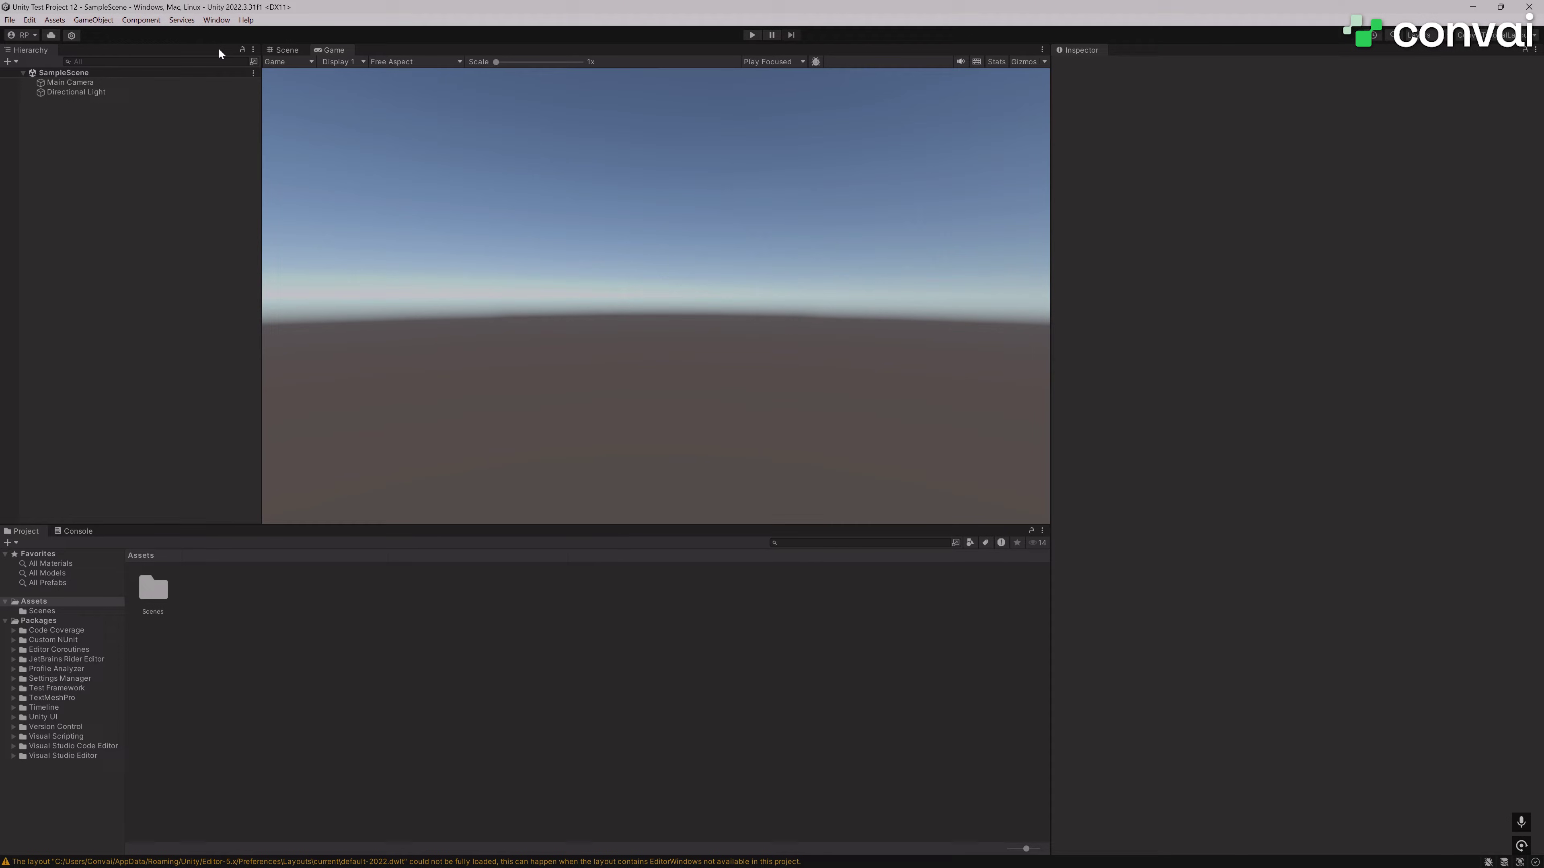
Open Window > Package Manager and switch the Packages source to My Assets
{"action": "left_click", "coordinate": [217, 20]}
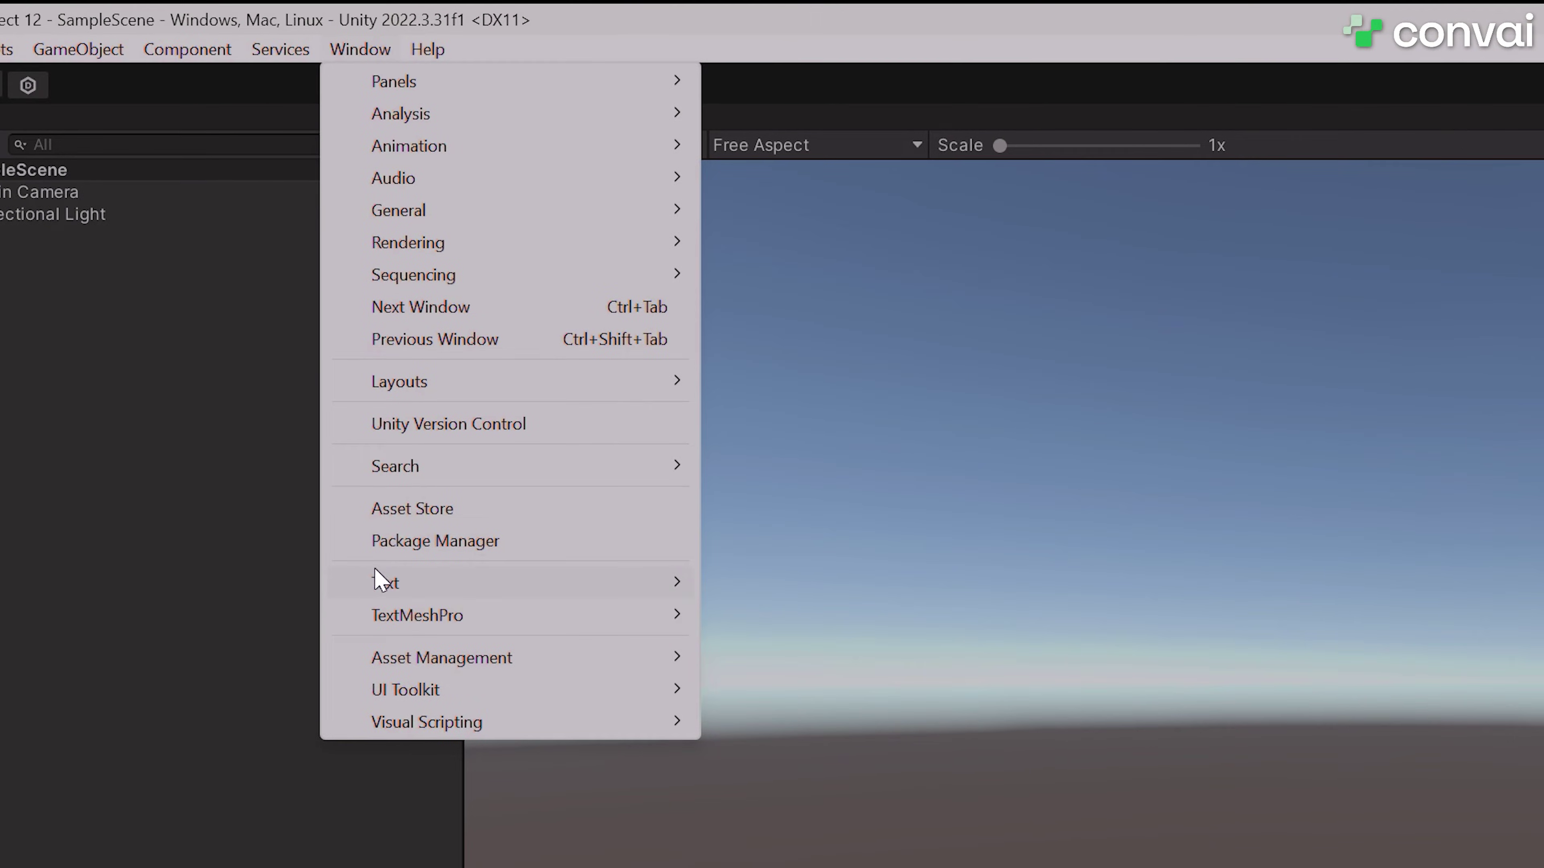
{"action": "left_click", "coordinate": [406, 547]}
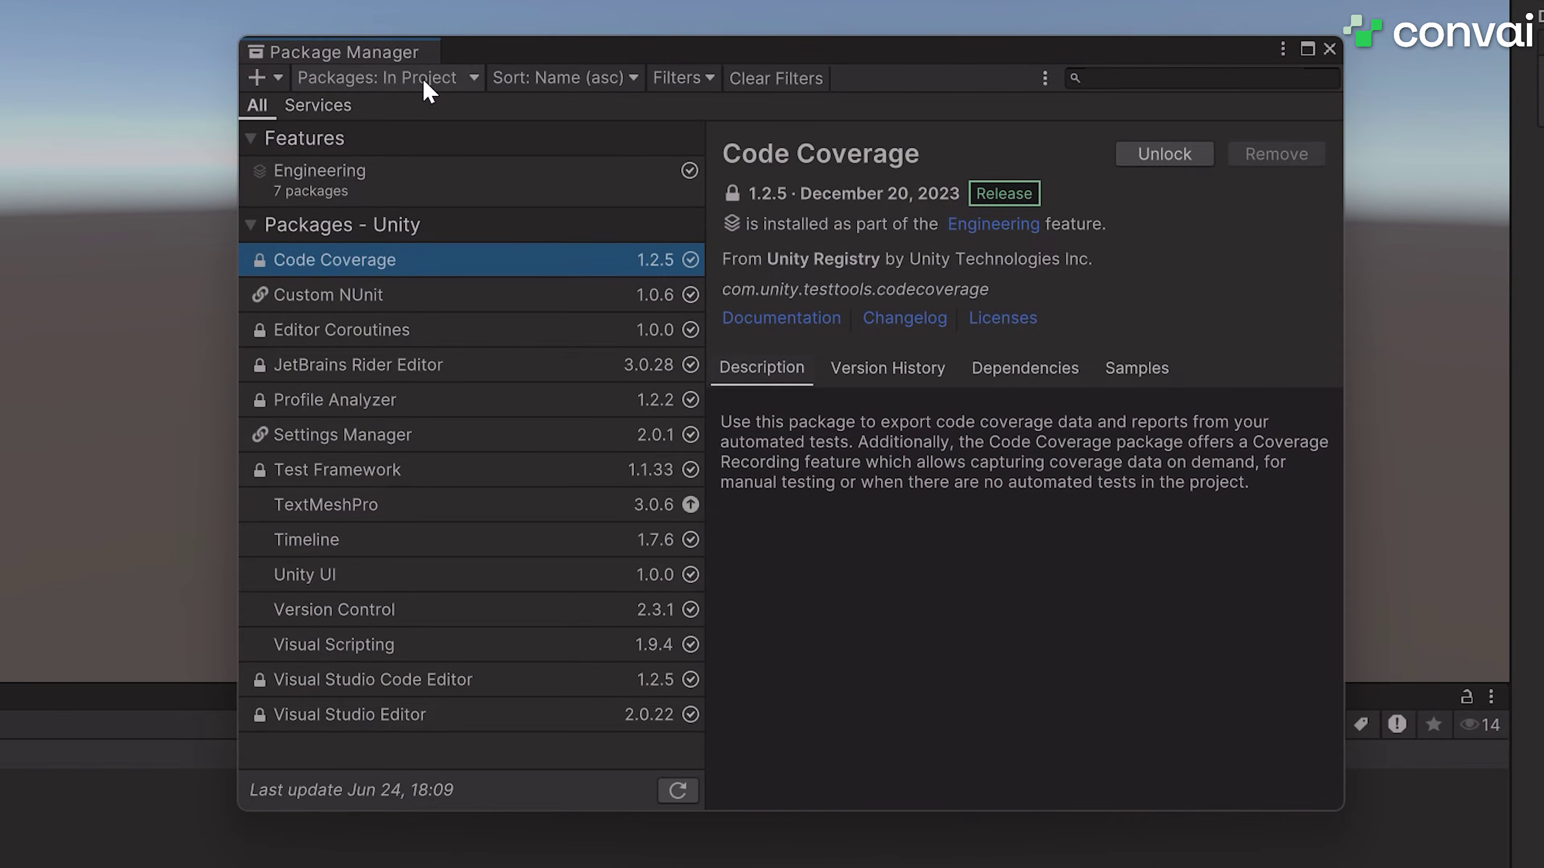
{"action": "left_click", "coordinate": [427, 79]}
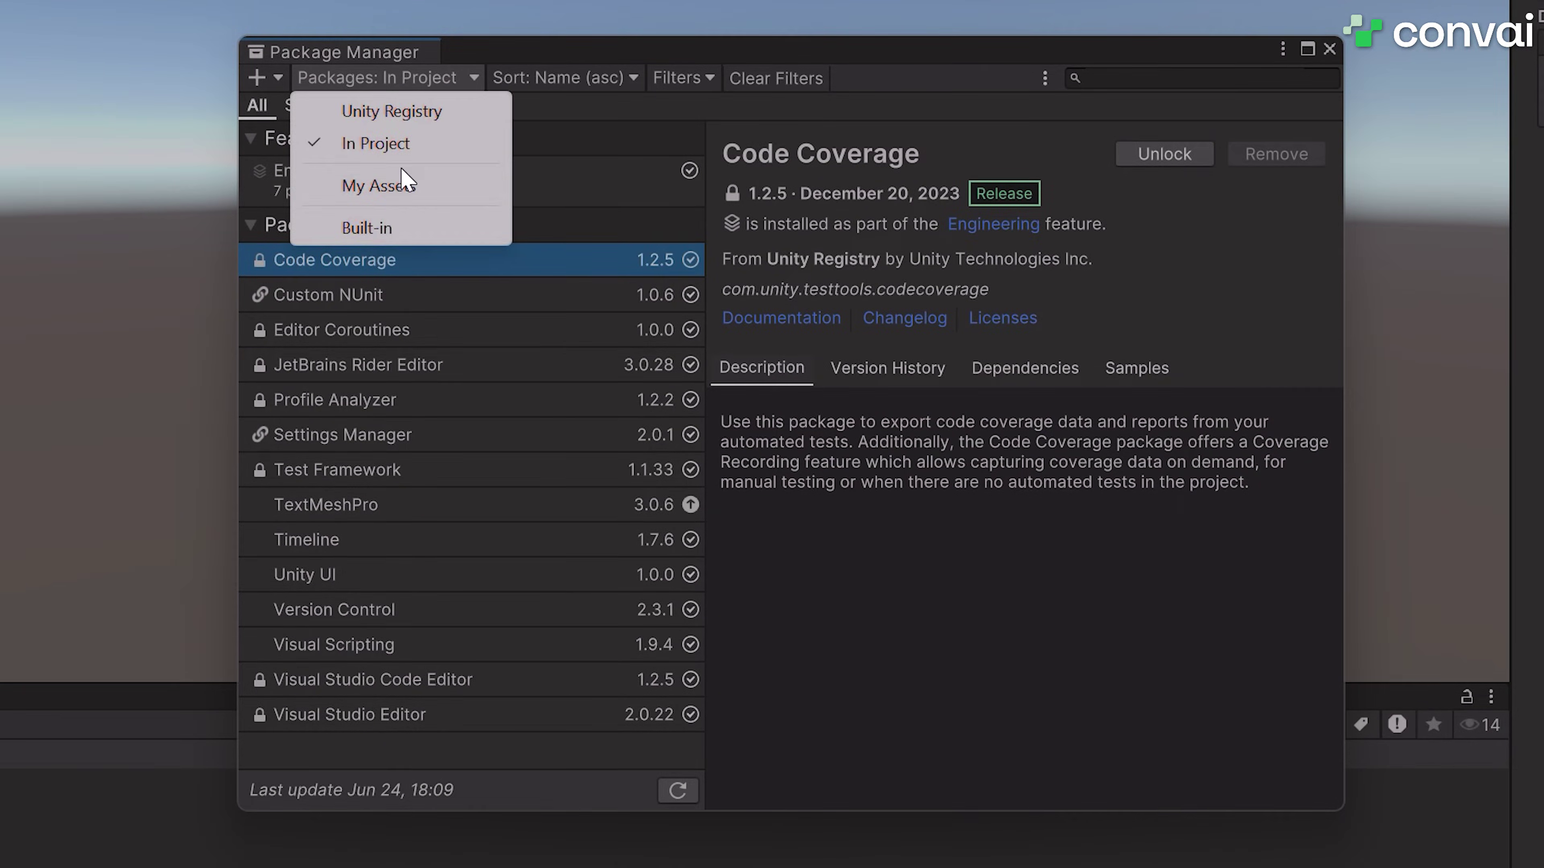
{"action": "left_click", "coordinate": [380, 186]}
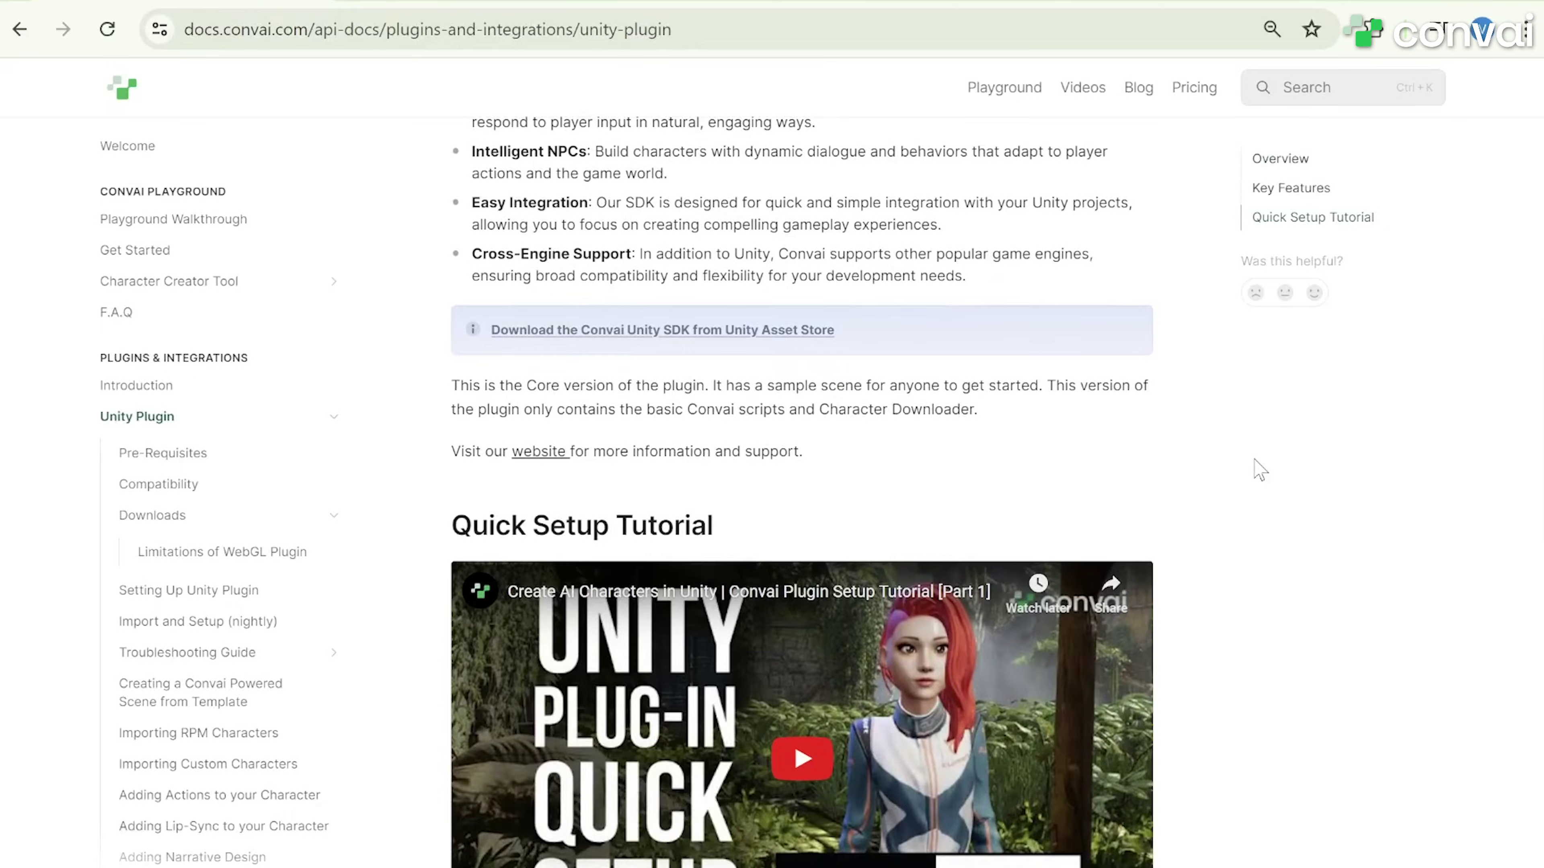
Go to the Downloads page from the Unity Plugin docs sidebar
{"action": "scroll", "coordinate": [1260, 470], "scroll_direction": "up", "scroll_amount": 5}
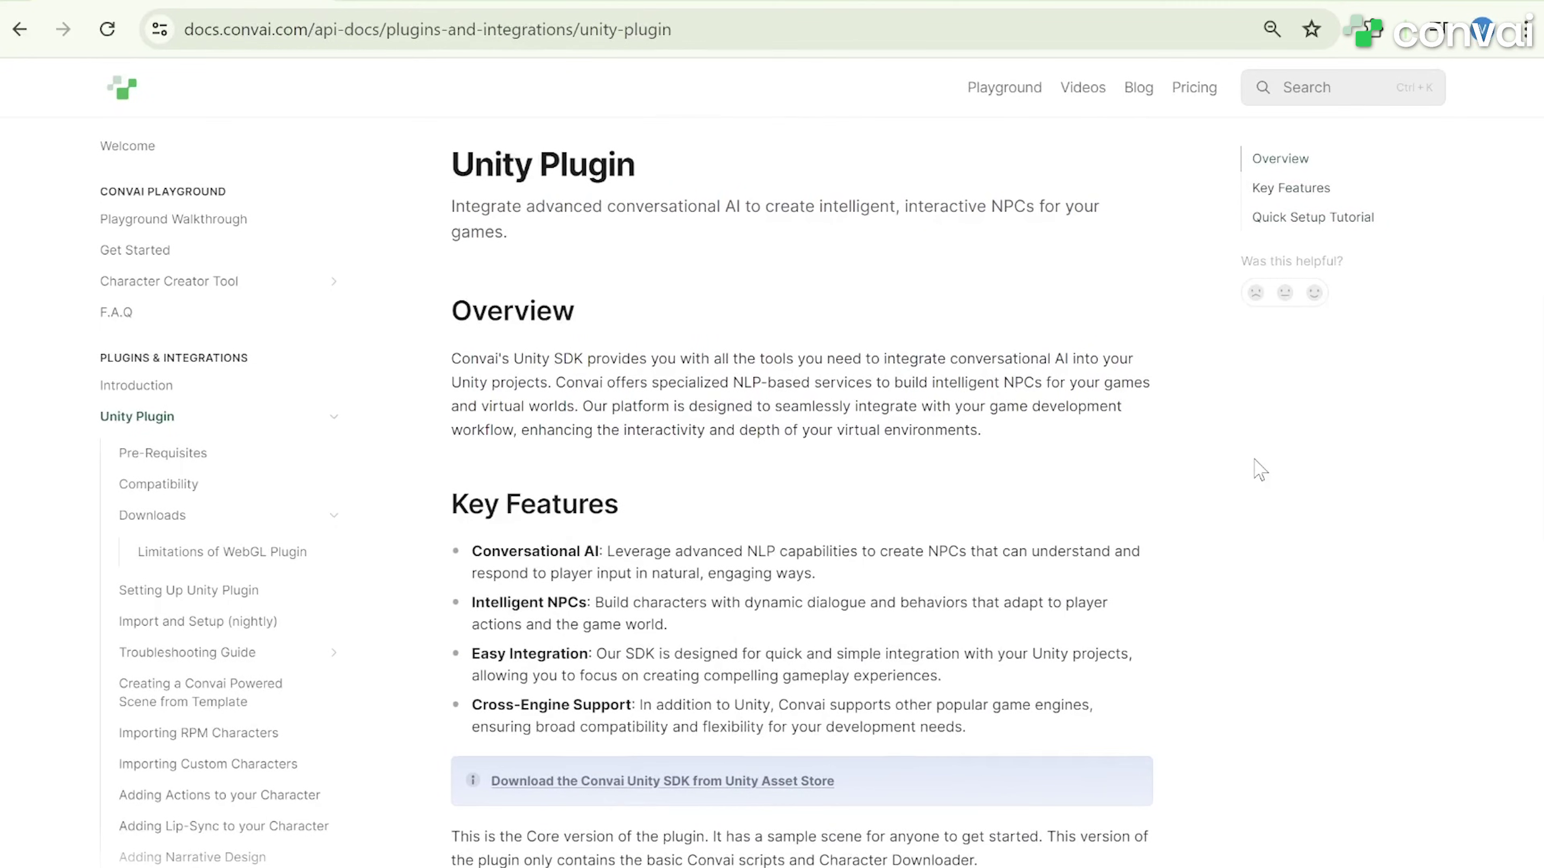
{"action": "left_click", "coordinate": [151, 517]}
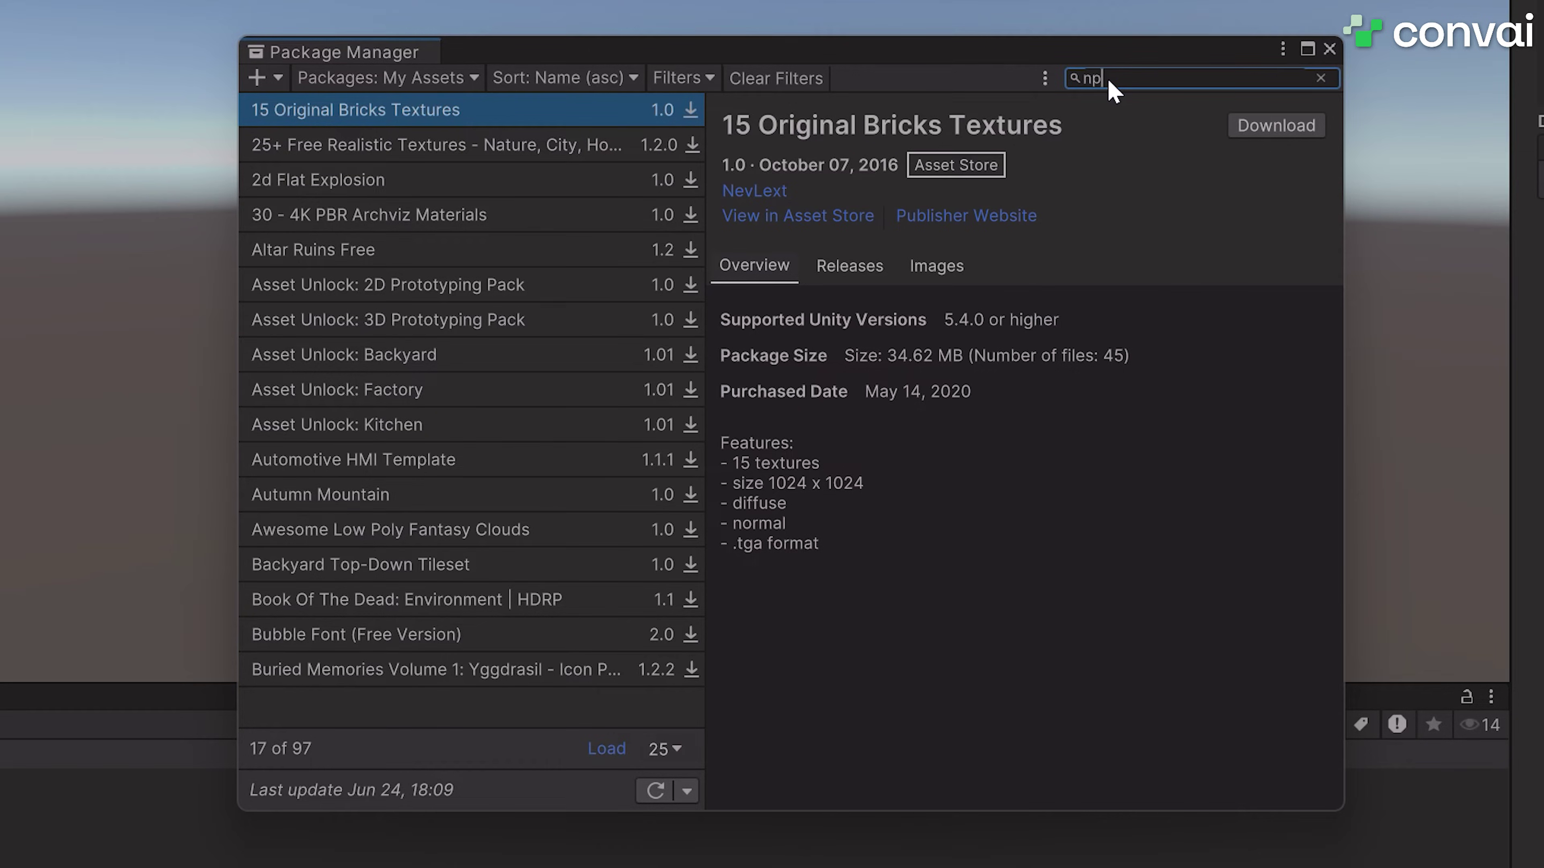
Search My Assets for 'npc' and re-download the NPC AI Engine 3.0.1 package
{"action": "type", "text": "c"}
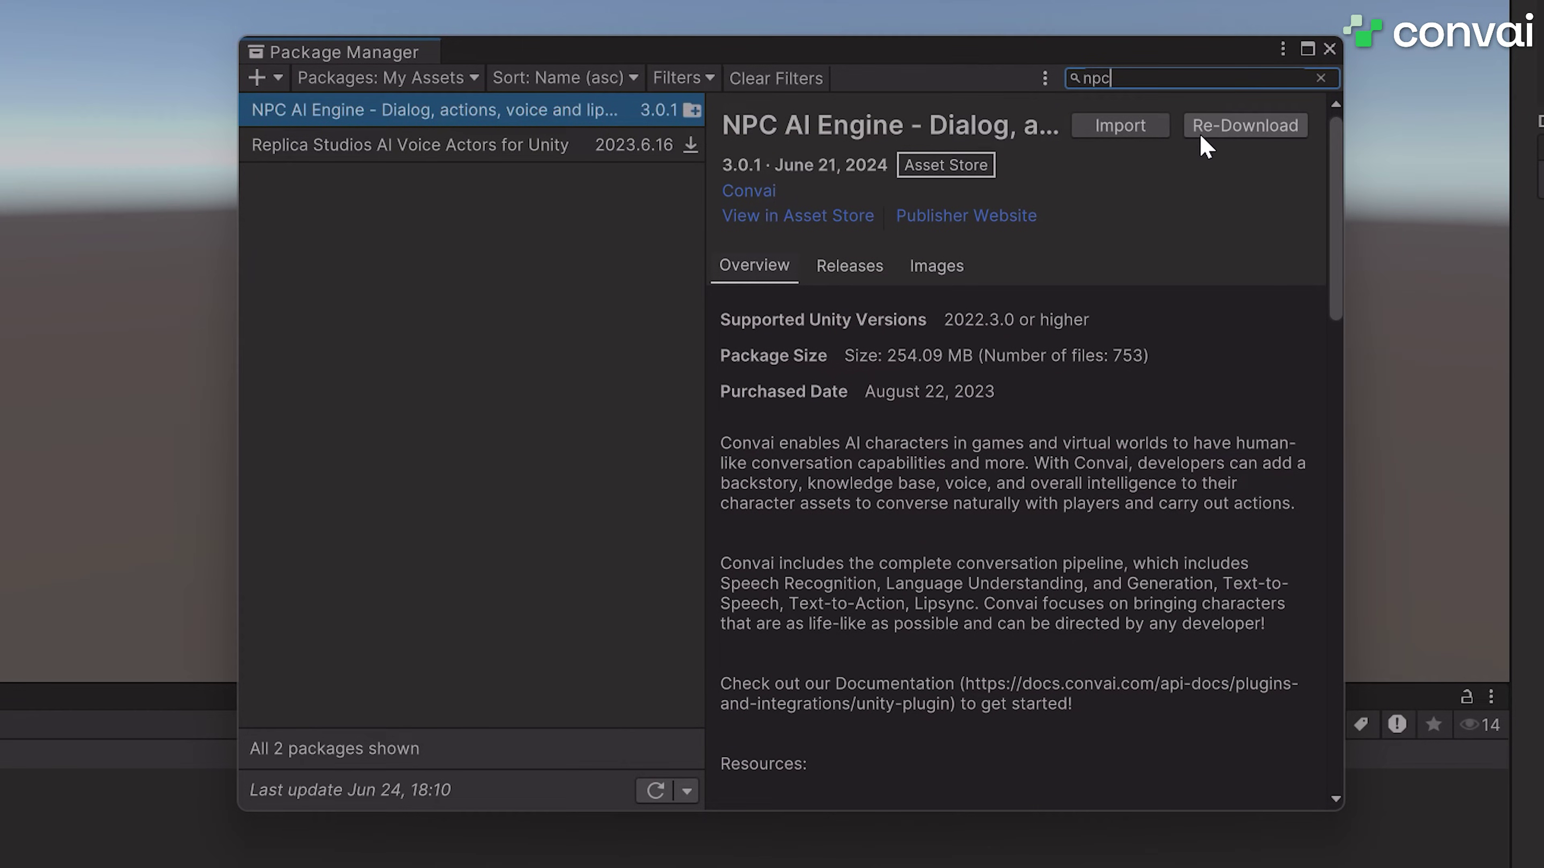
{"action": "left_click", "coordinate": [1274, 127]}
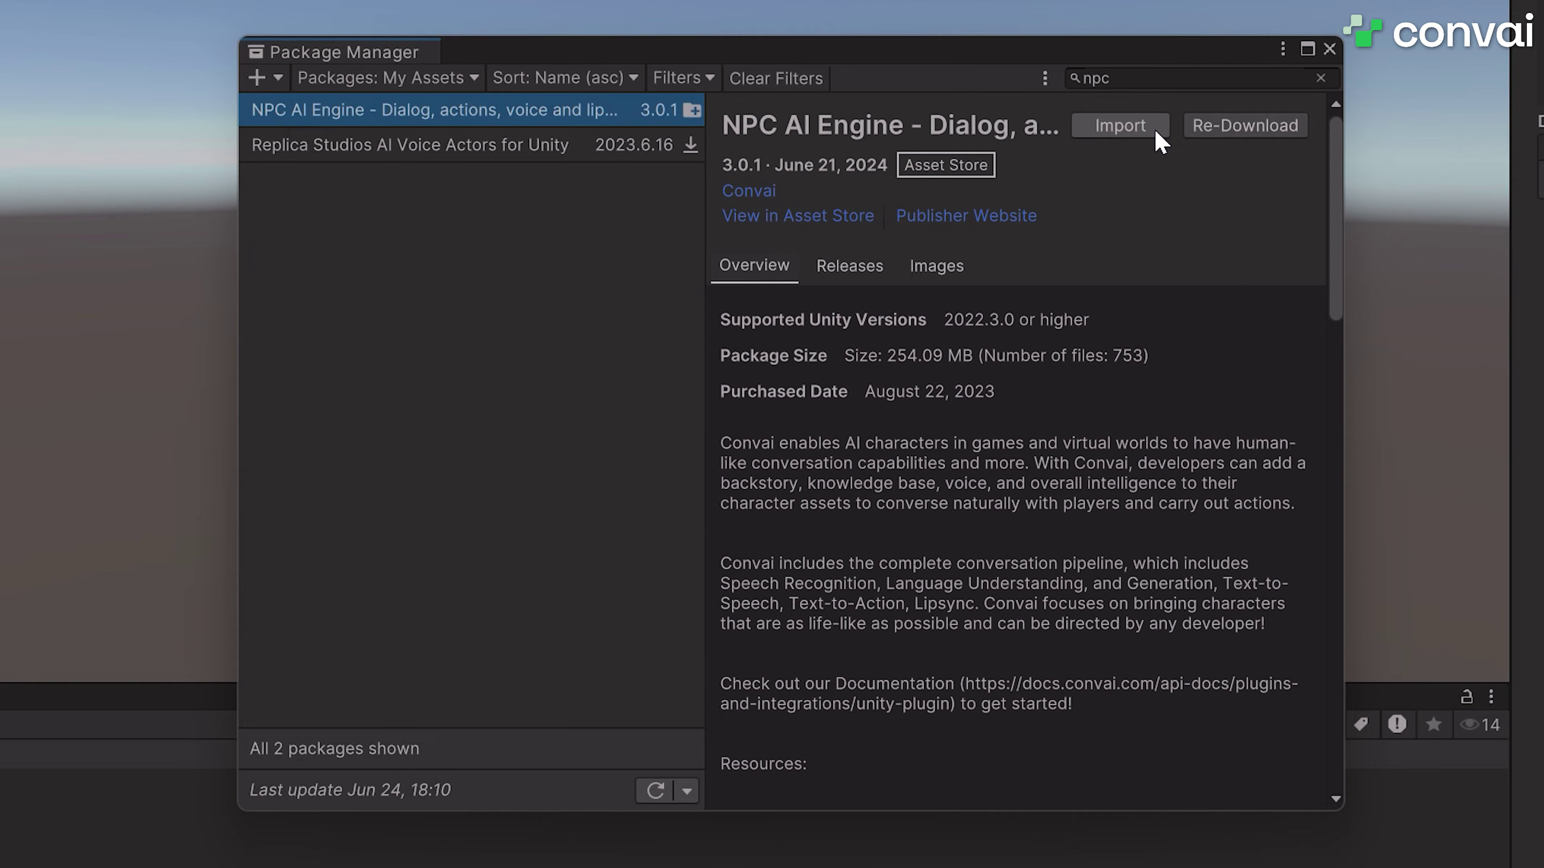
Import NPC AI Engine, install its required dependencies, and enable the new input system backends
{"action": "left_click", "coordinate": [1130, 129]}
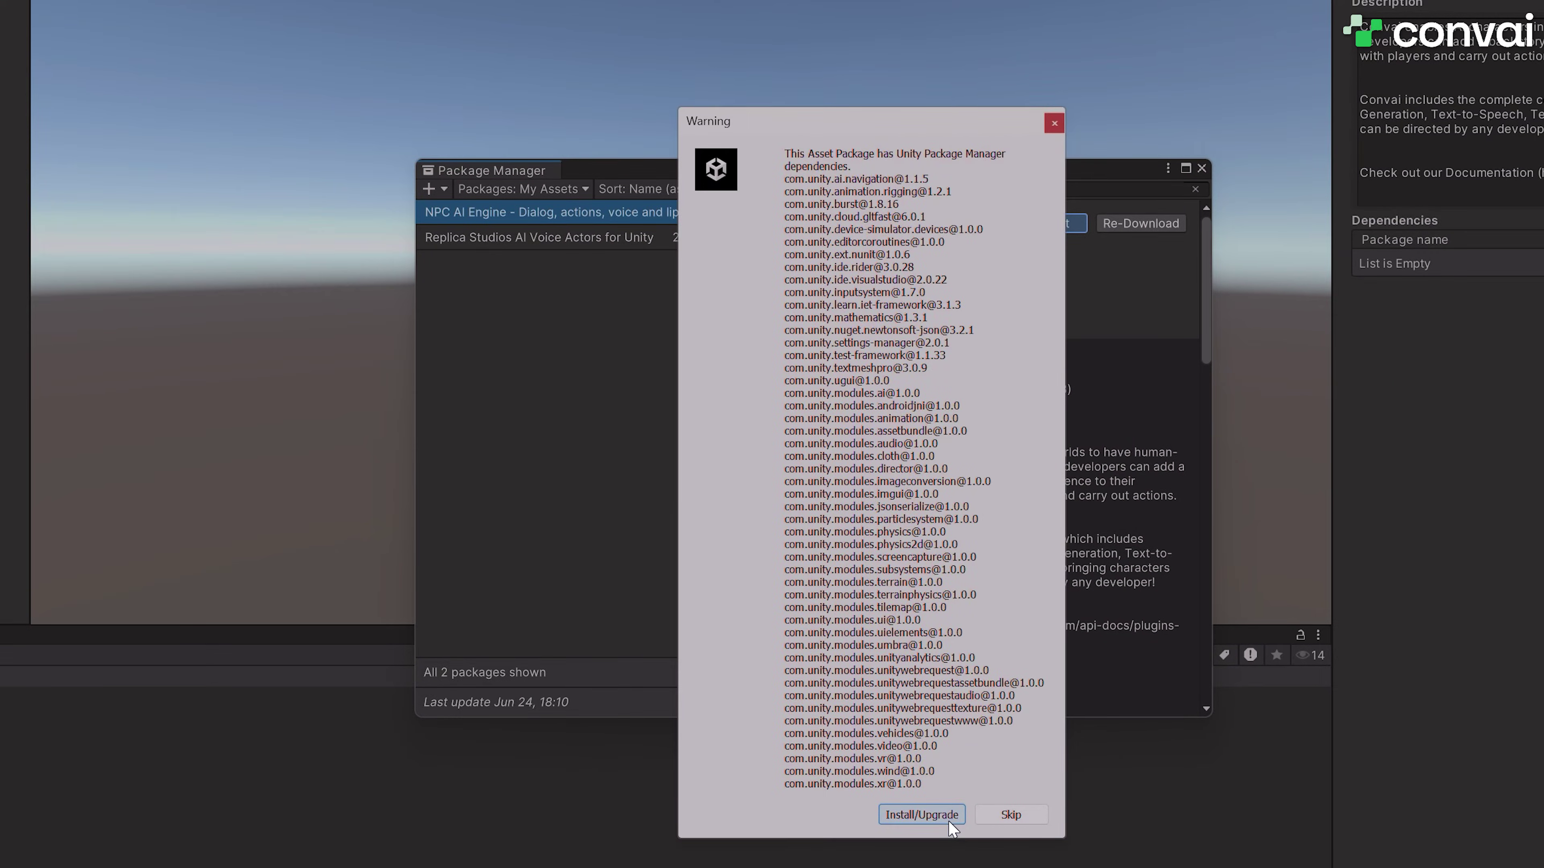
{"action": "left_click", "coordinate": [949, 821]}
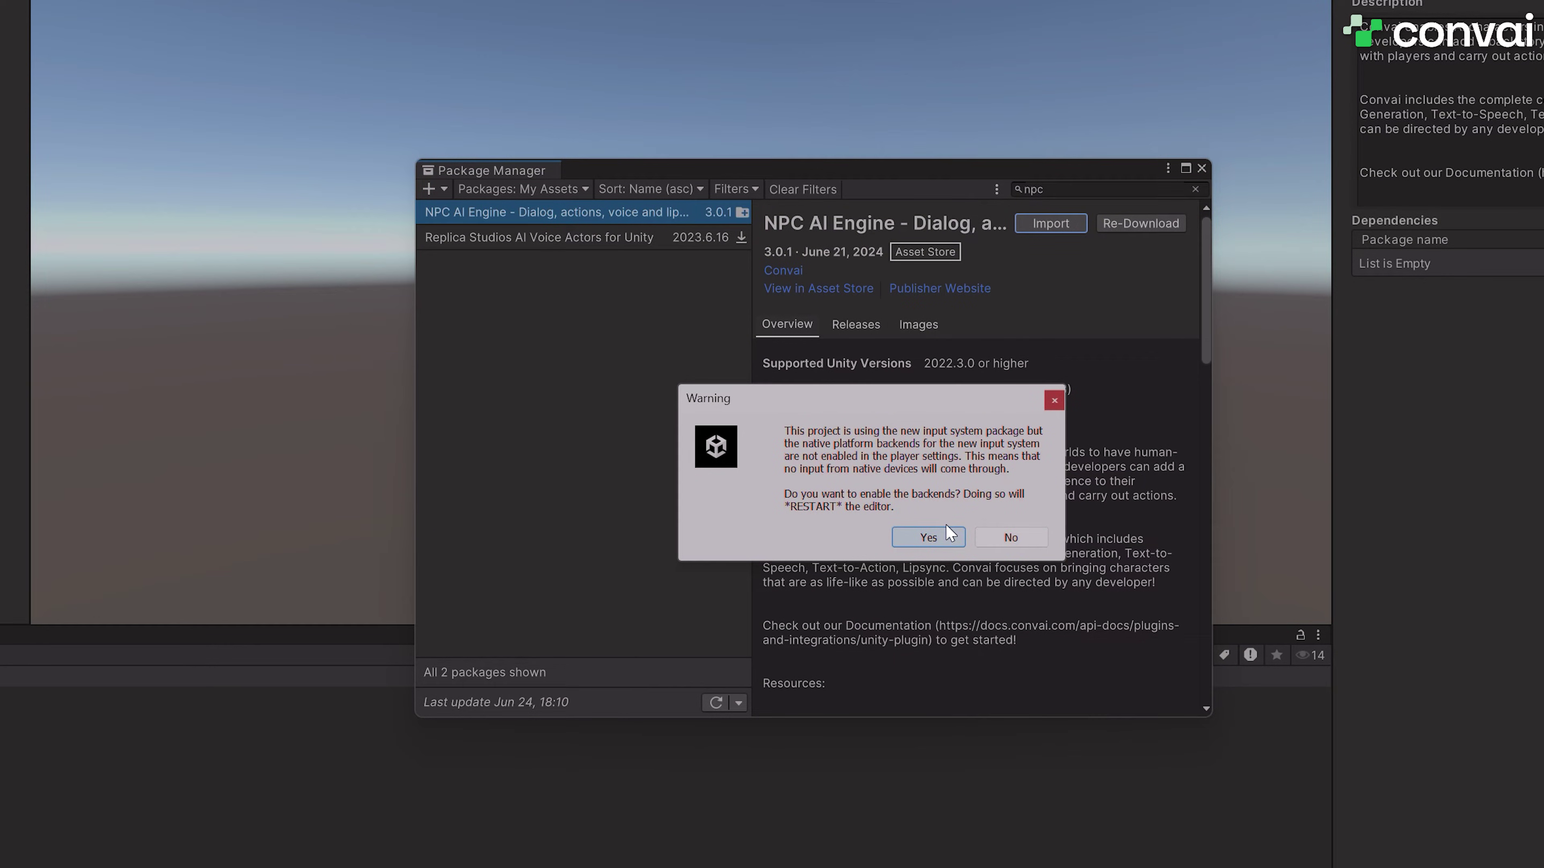
{"action": "left_click", "coordinate": [930, 537]}
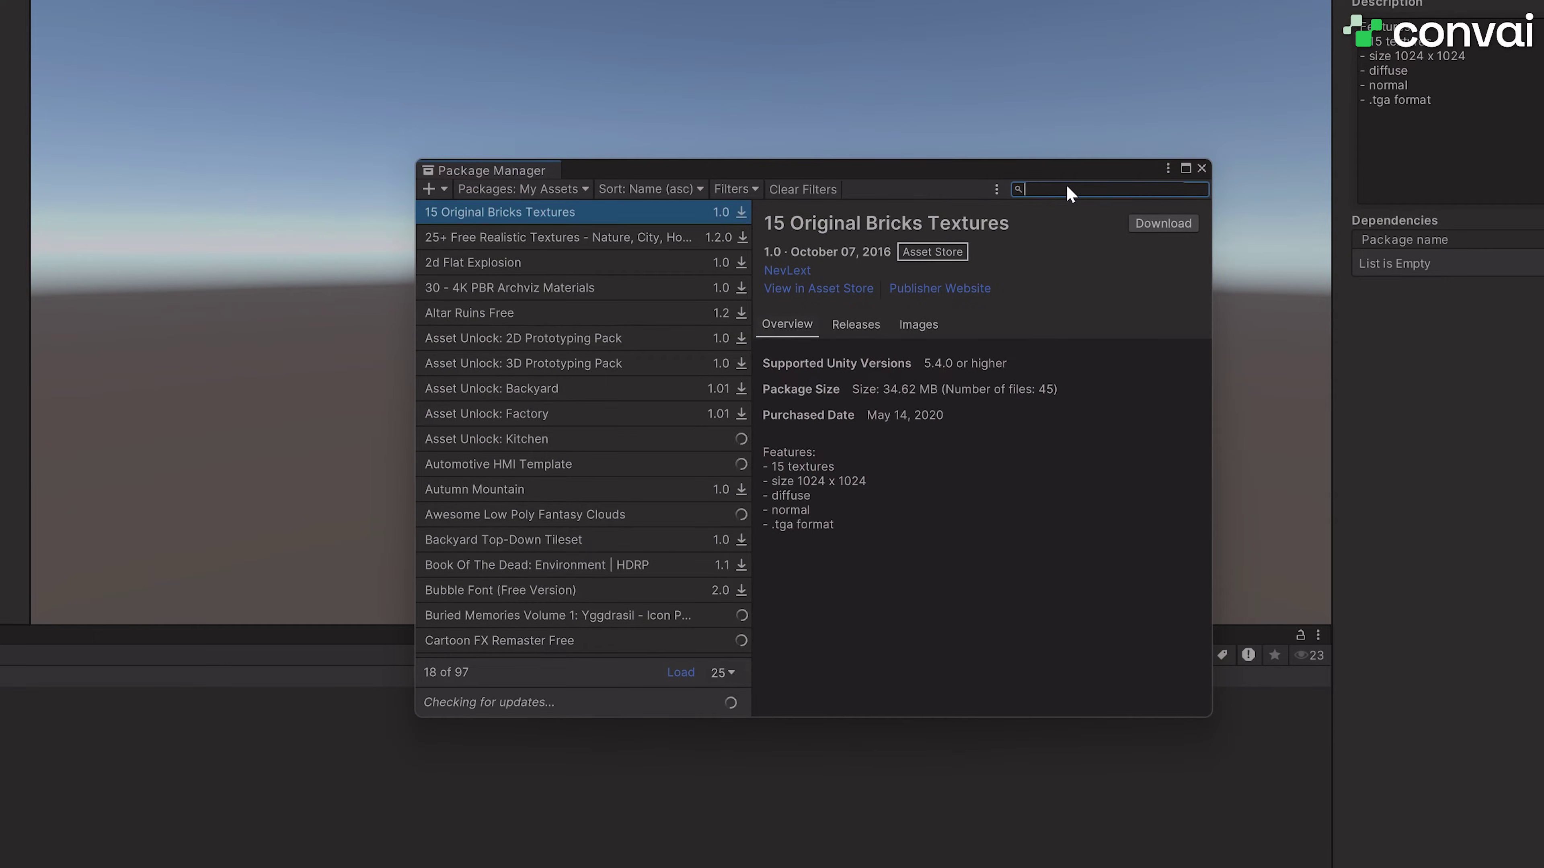
Search 'npc' in Package Manager and import all NPC AI Engine files into the project
{"action": "type", "text": "npc"}
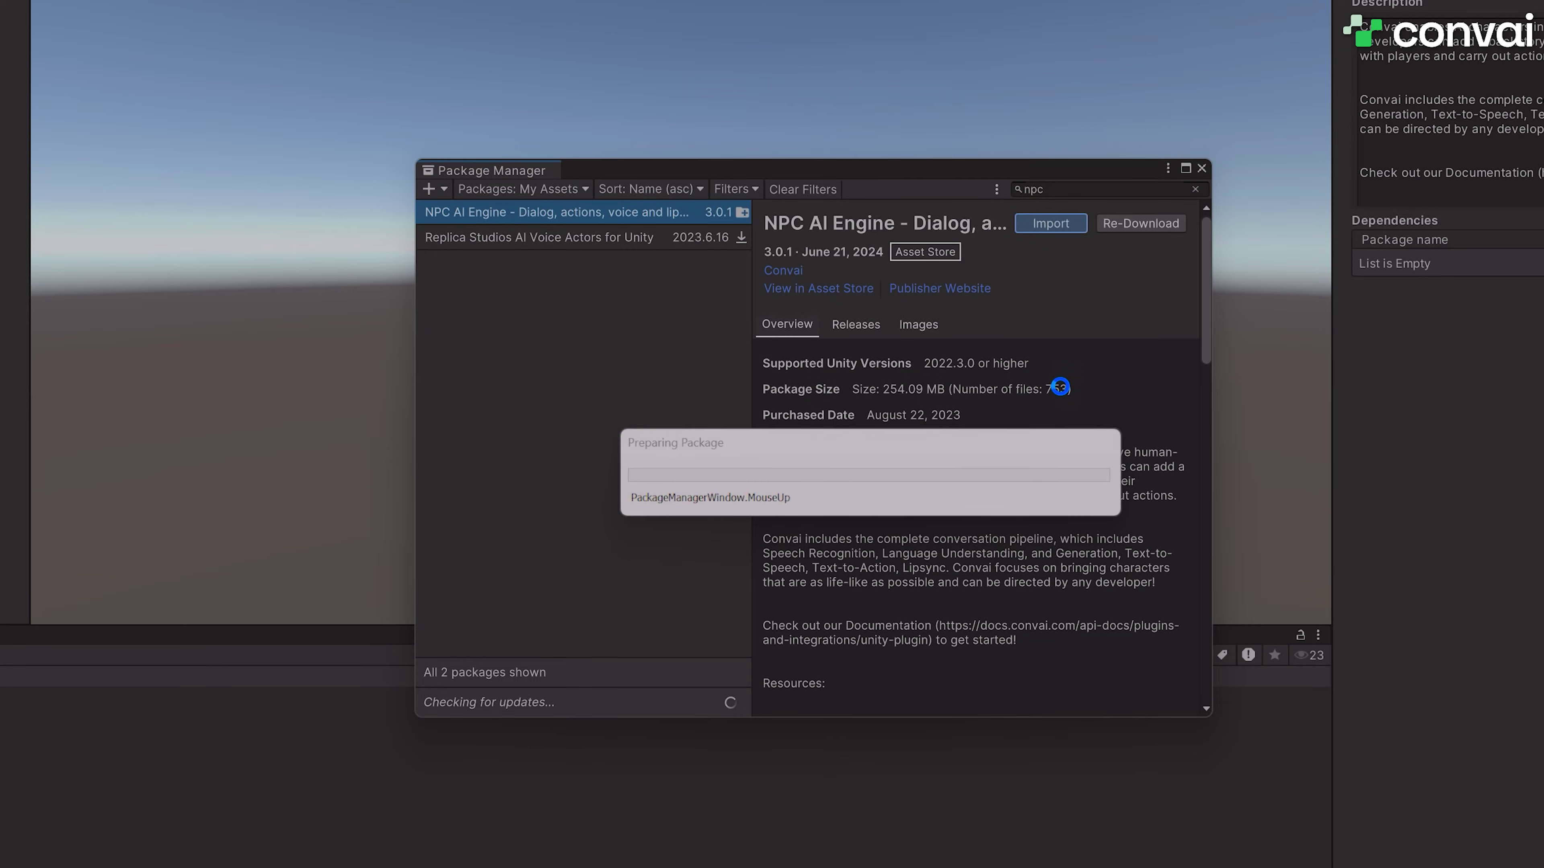
{"action": "left_click", "coordinate": [922, 815]}
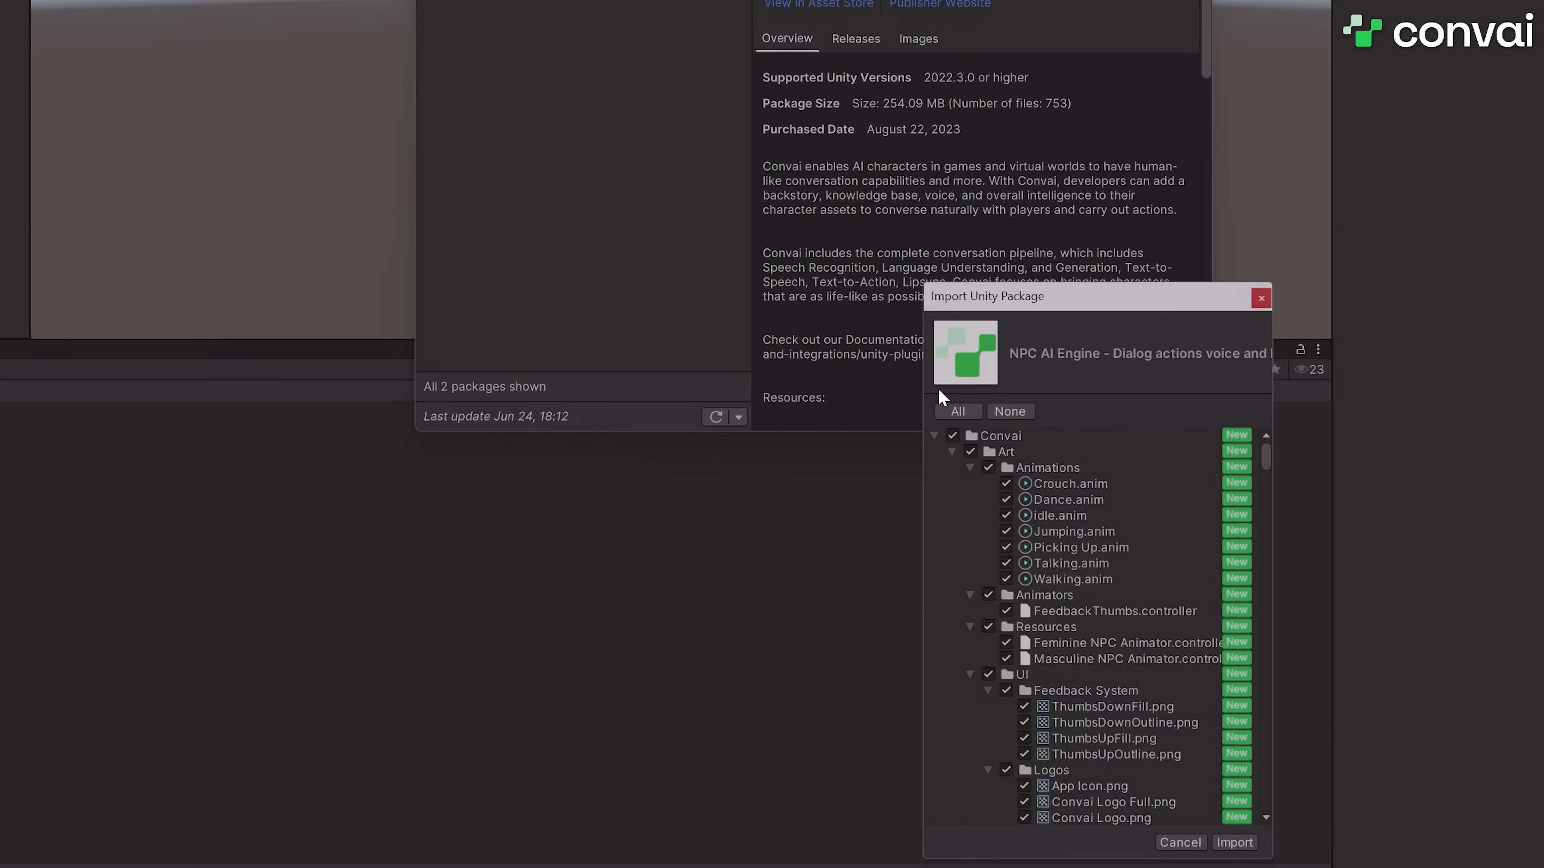
{"action": "left_click", "coordinate": [1234, 842]}
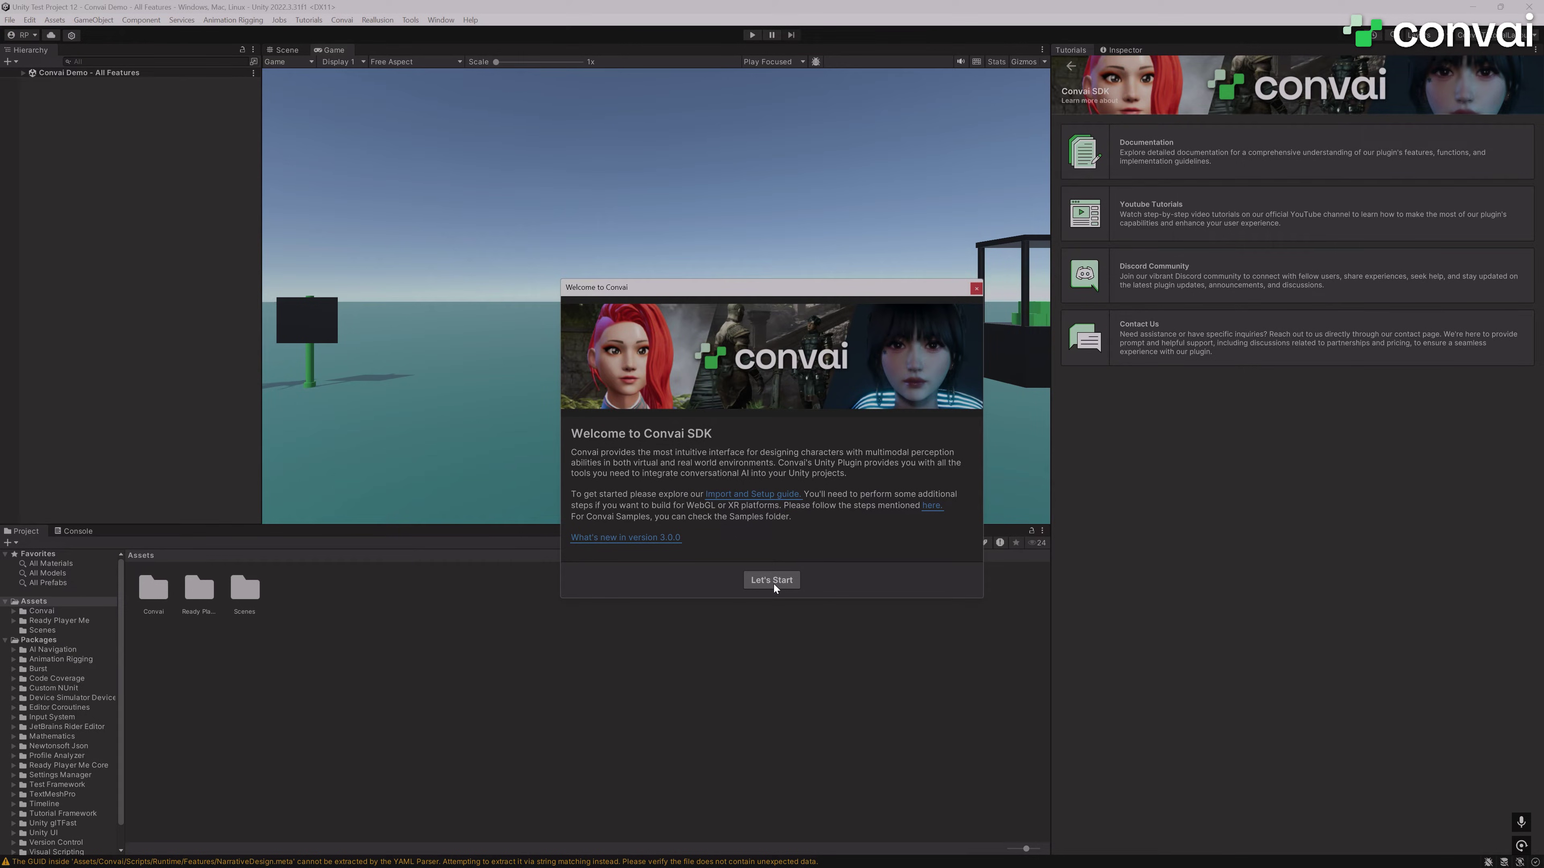
Close the Welcome to Convai SDK window with Let's Start
{"action": "left_click", "coordinate": [772, 581]}
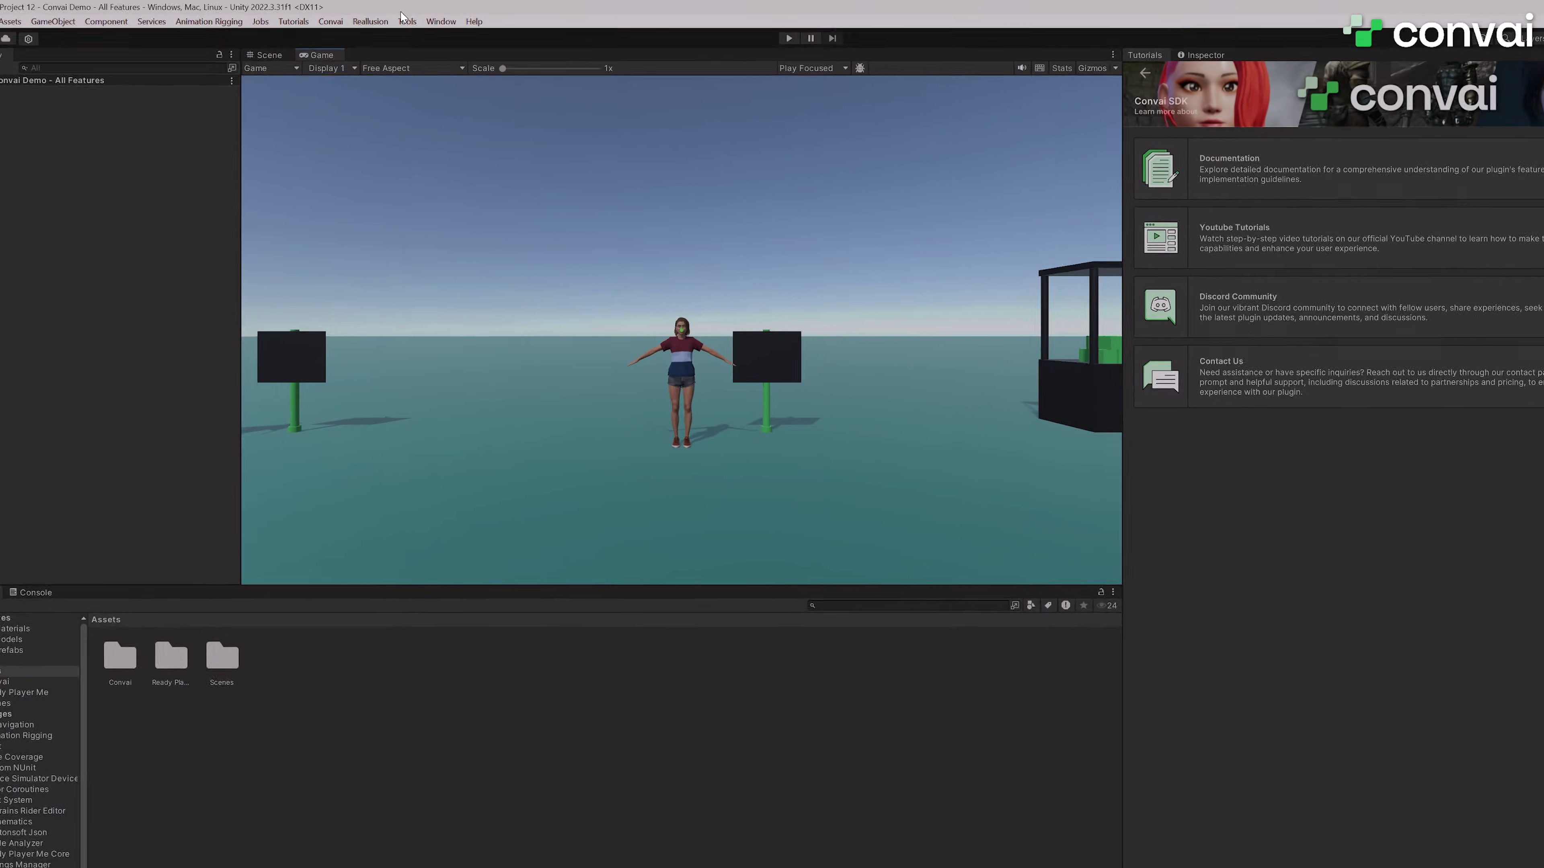
Import the TMP Essential Resources from the TextMeshPro menu, accepting all files
{"action": "left_click", "coordinate": [441, 20]}
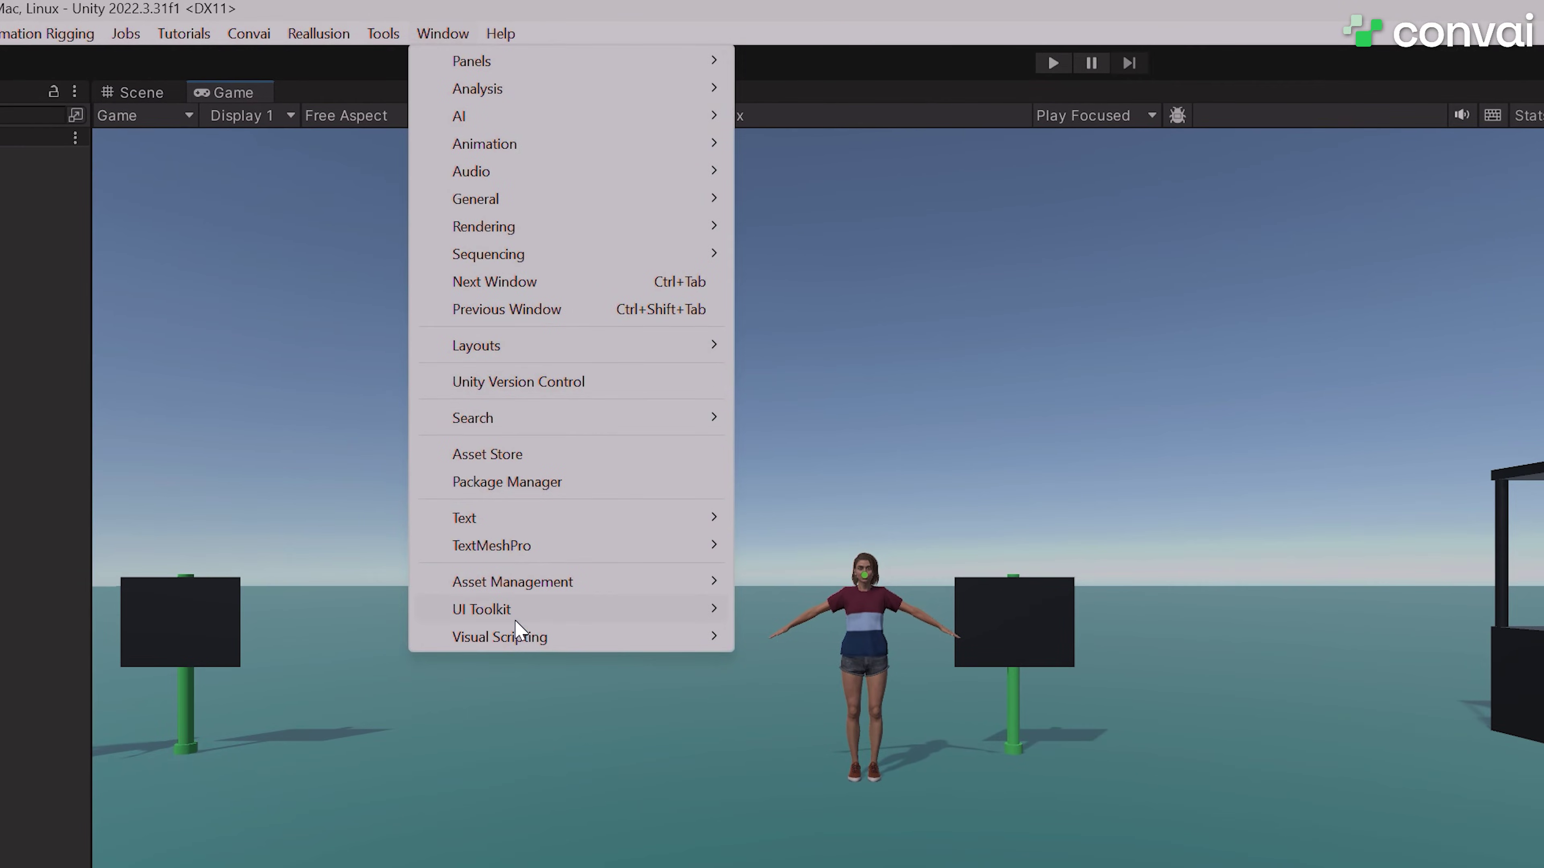
{"action": "mouse_move", "coordinate": [574, 550]}
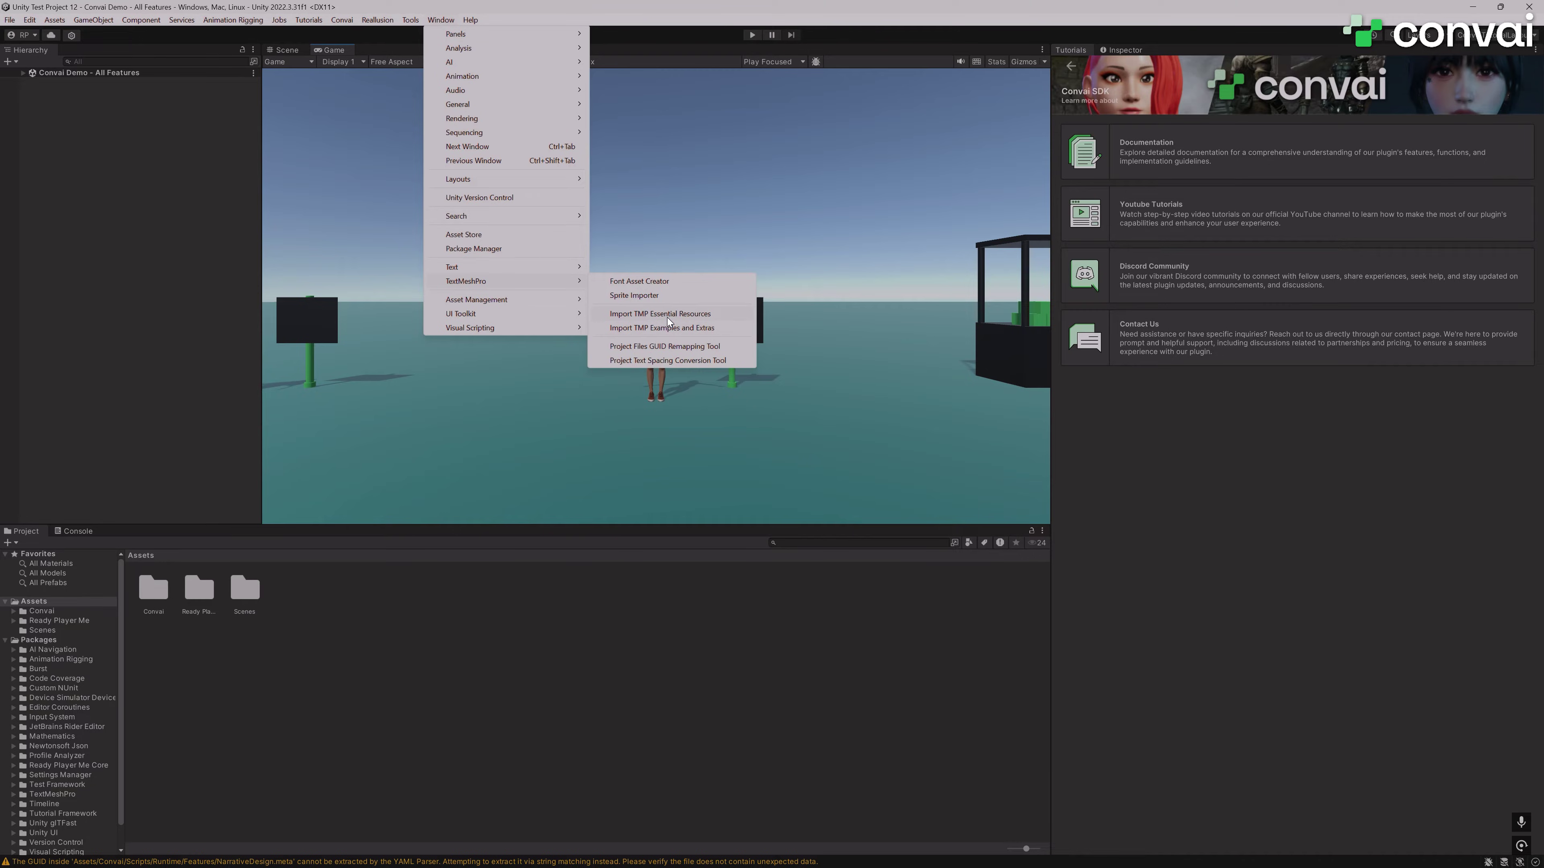
{"action": "left_click", "coordinate": [910, 610]}
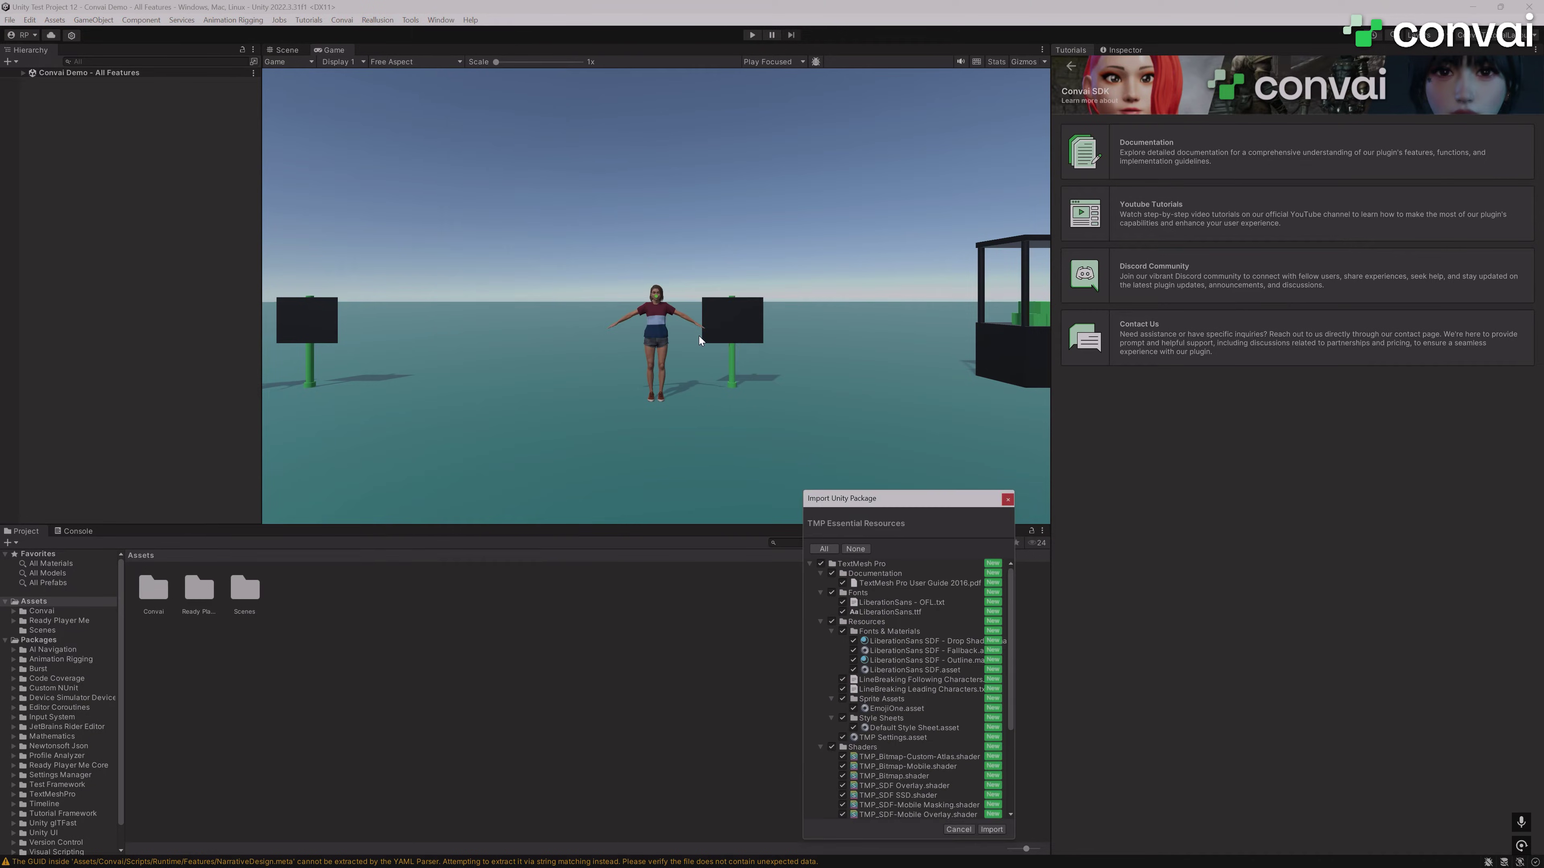
{"action": "left_click", "coordinate": [992, 830]}
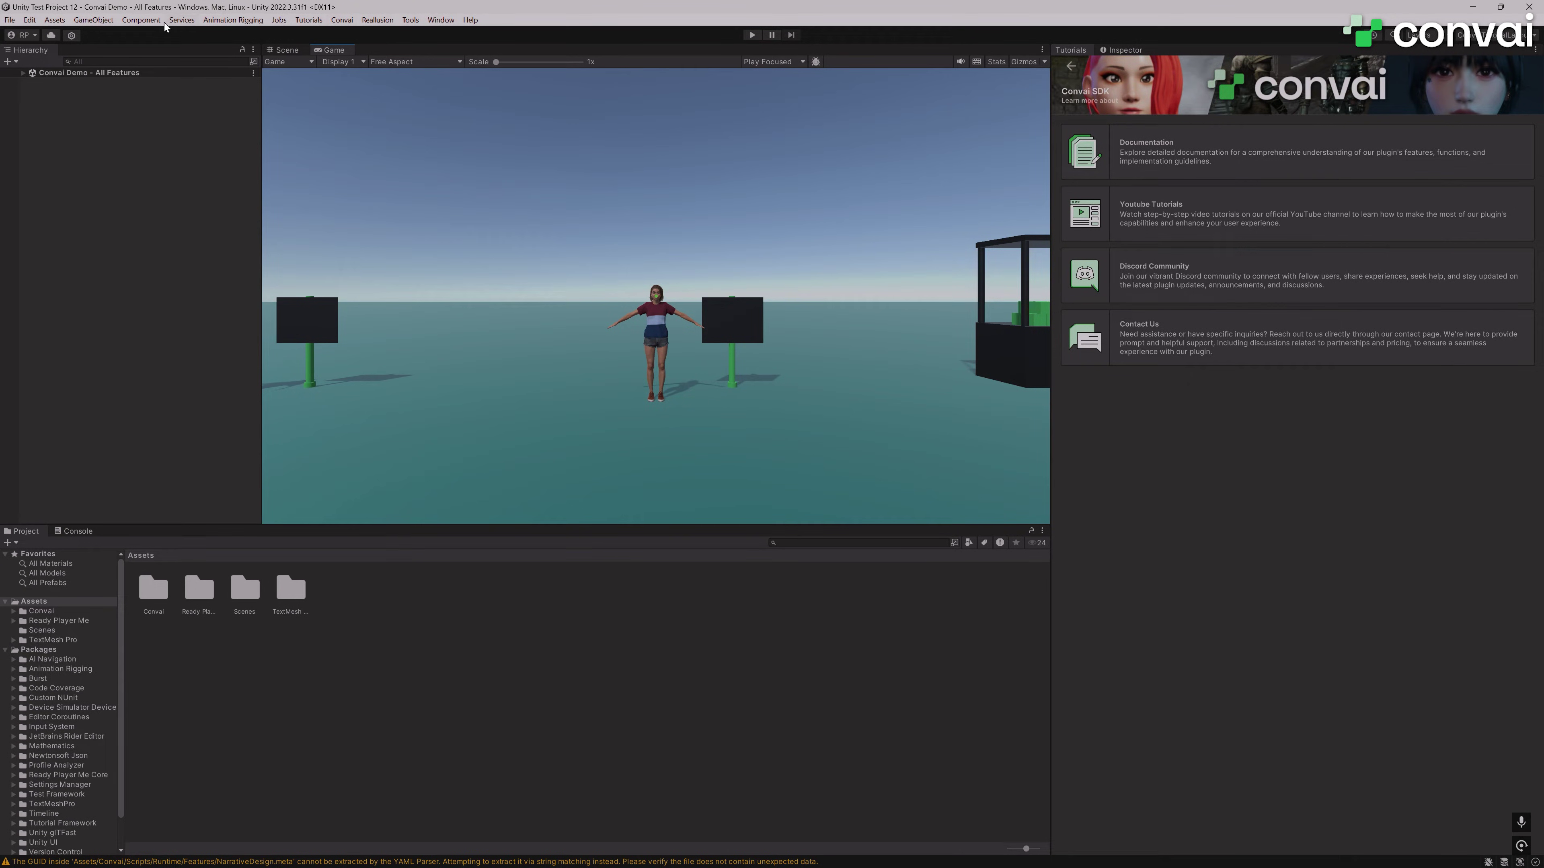
Open Convai Setup and enter the API key copied from the Convai dashboard
{"action": "left_click", "coordinate": [284, 49]}
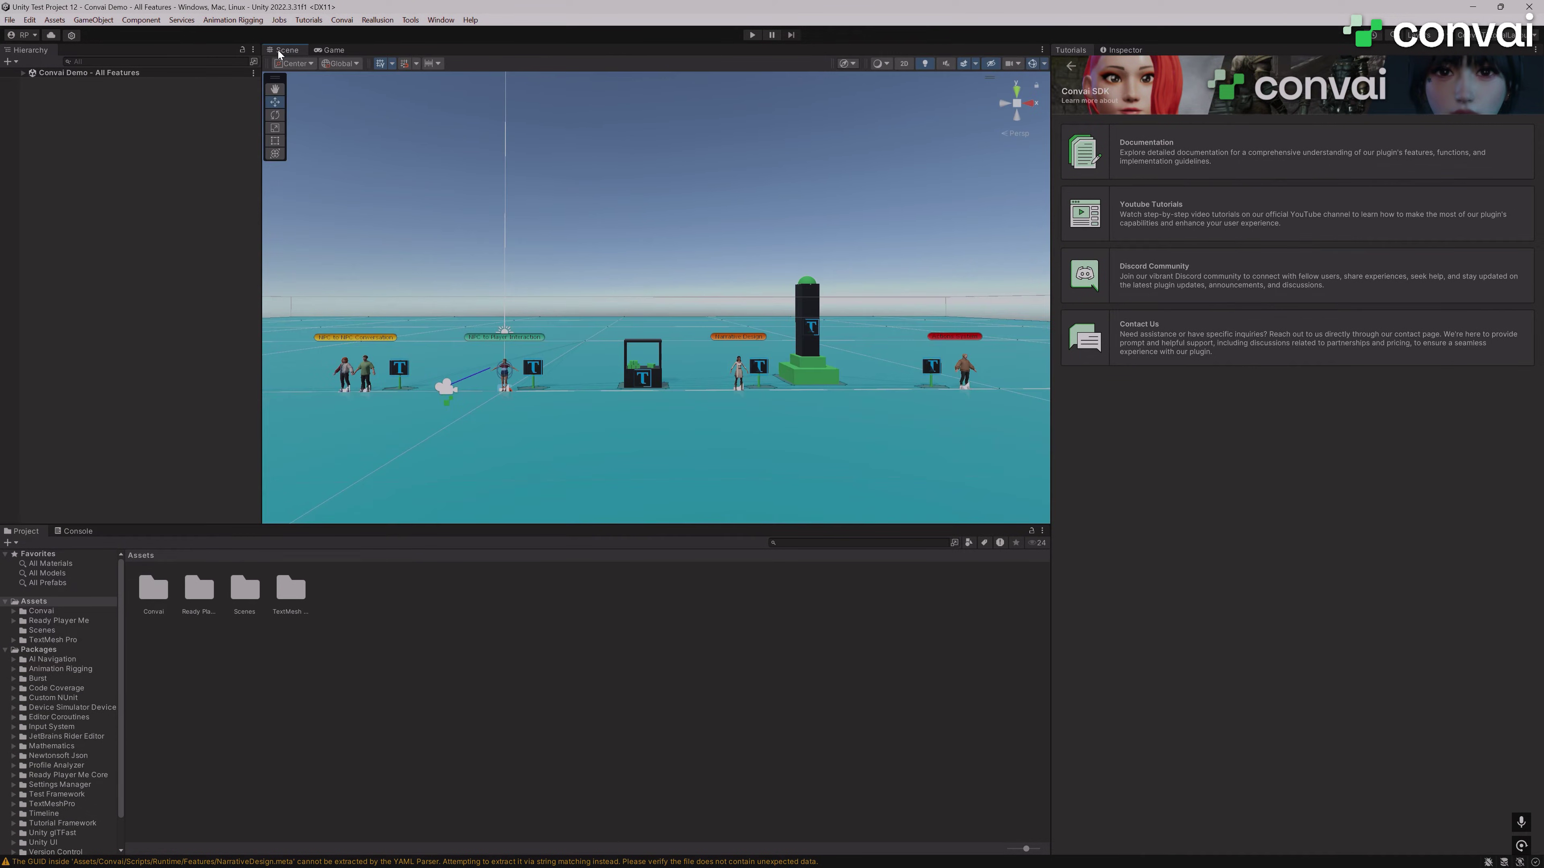
{"action": "left_click", "coordinate": [342, 19]}
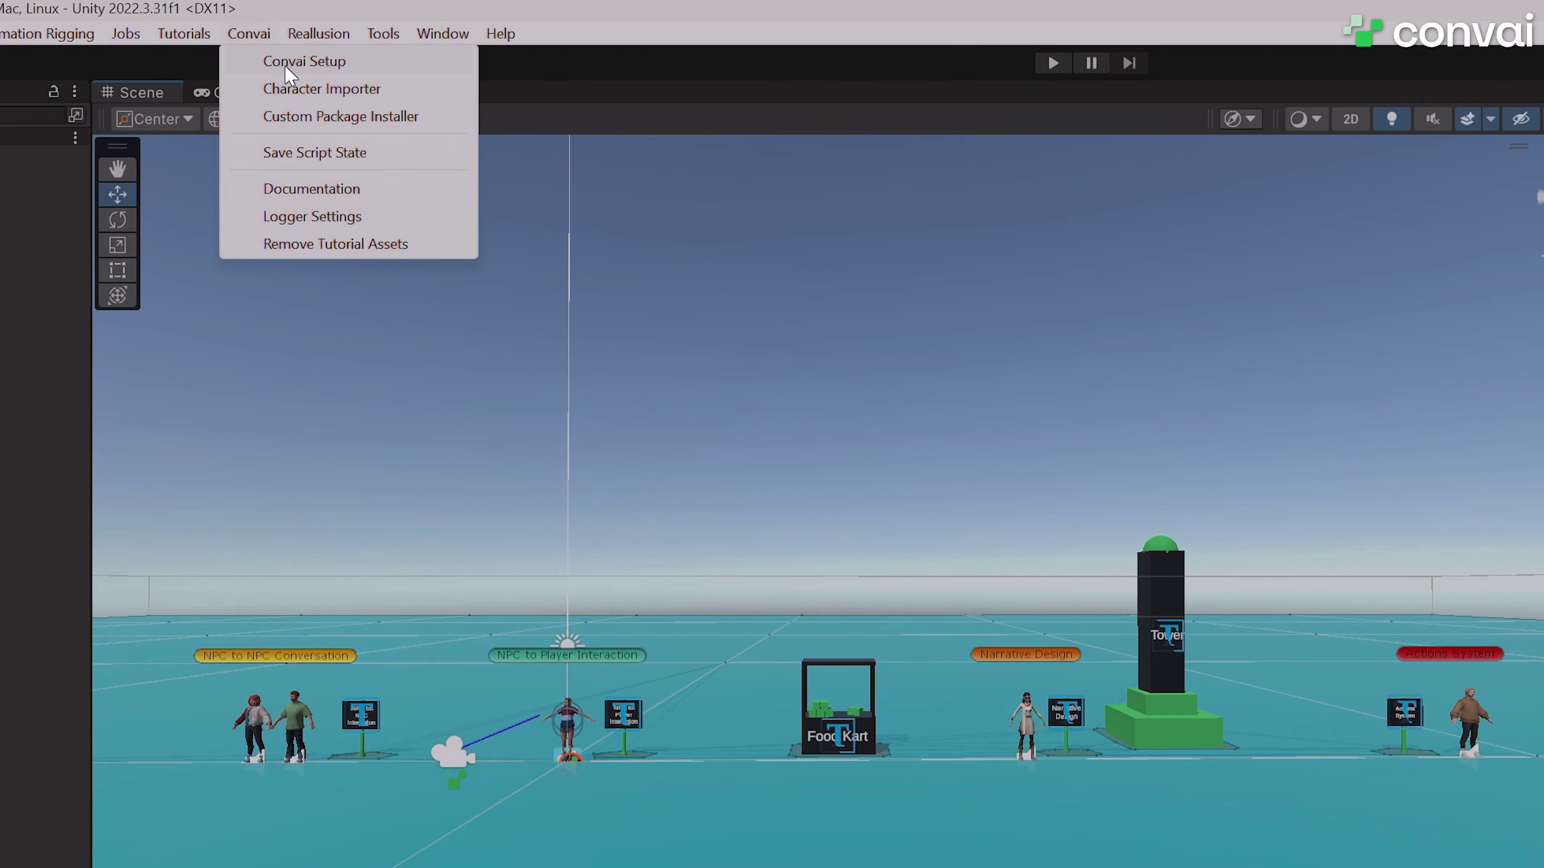
{"action": "left_click", "coordinate": [287, 67]}
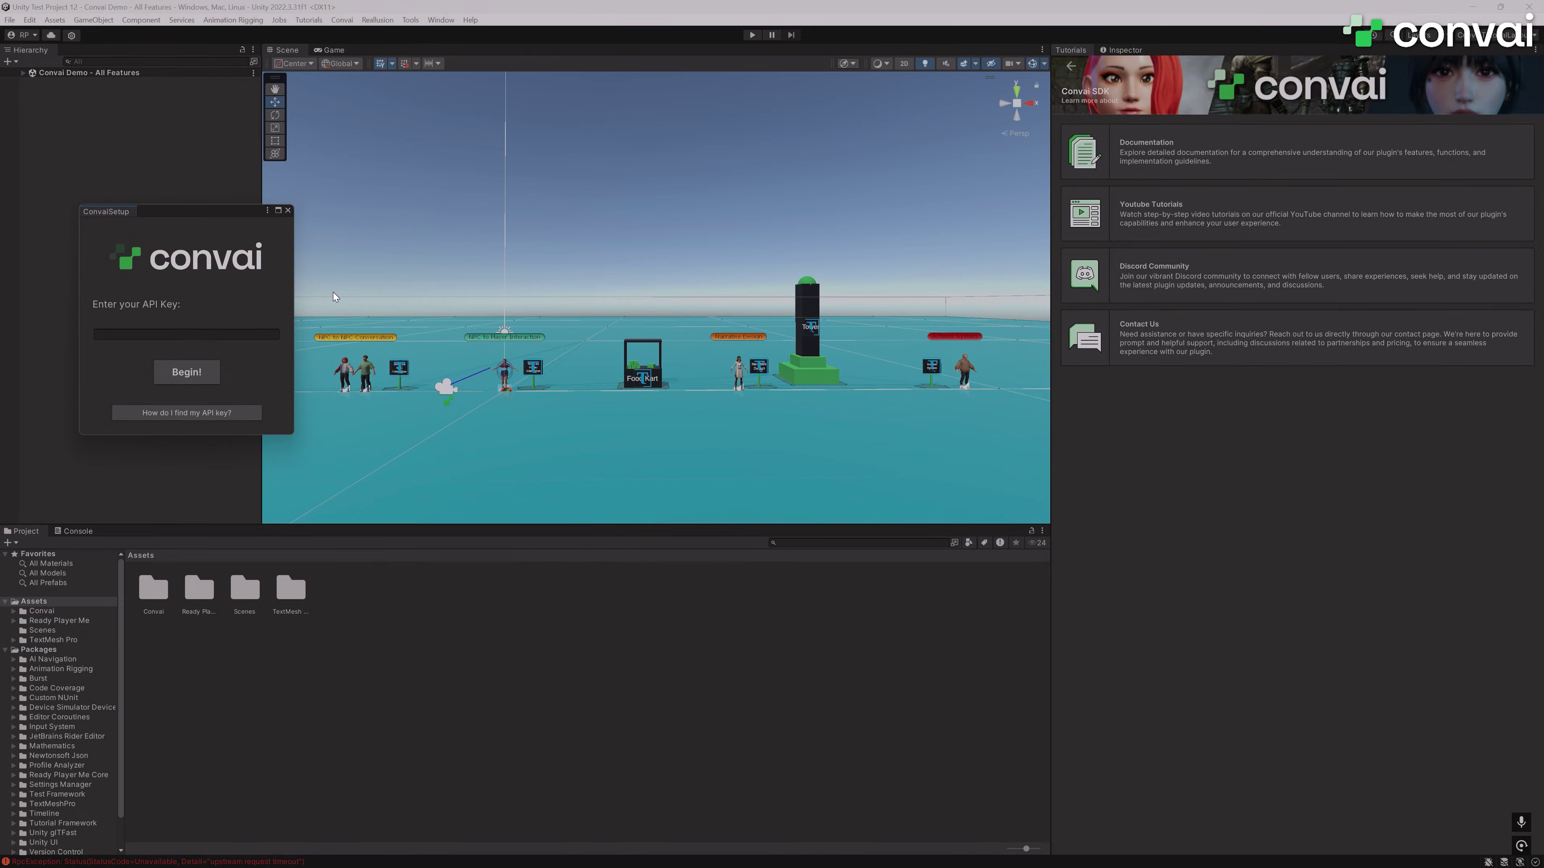
{"action": "key", "text": "alt+Tab"}
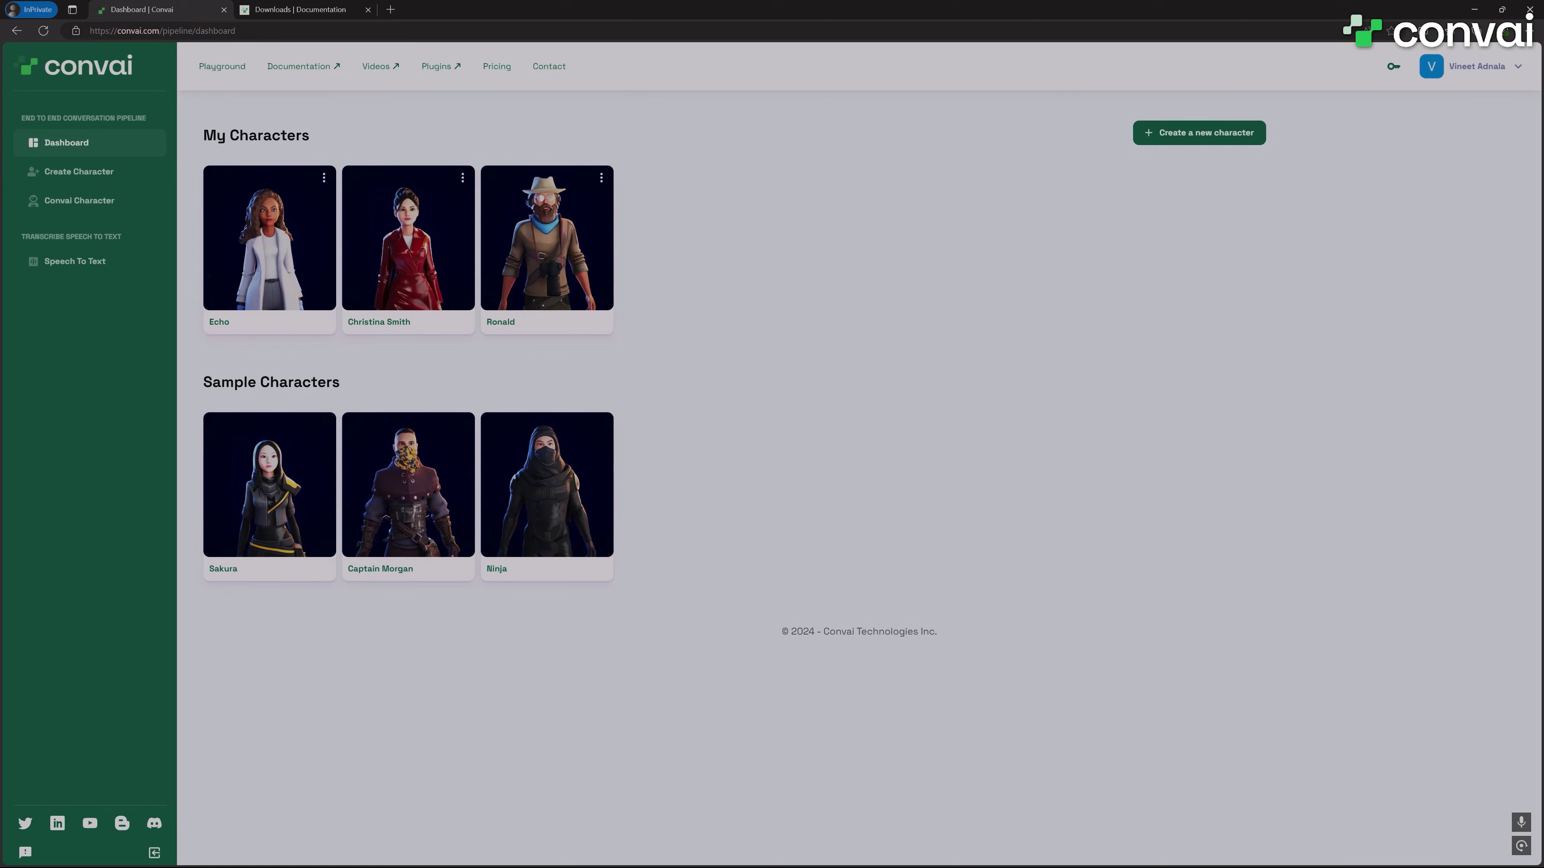
{"action": "left_click", "coordinate": [1388, 64]}
{"action": "key", "text": "alt+Tab"}
{"action": "left_click", "coordinate": [212, 335]}
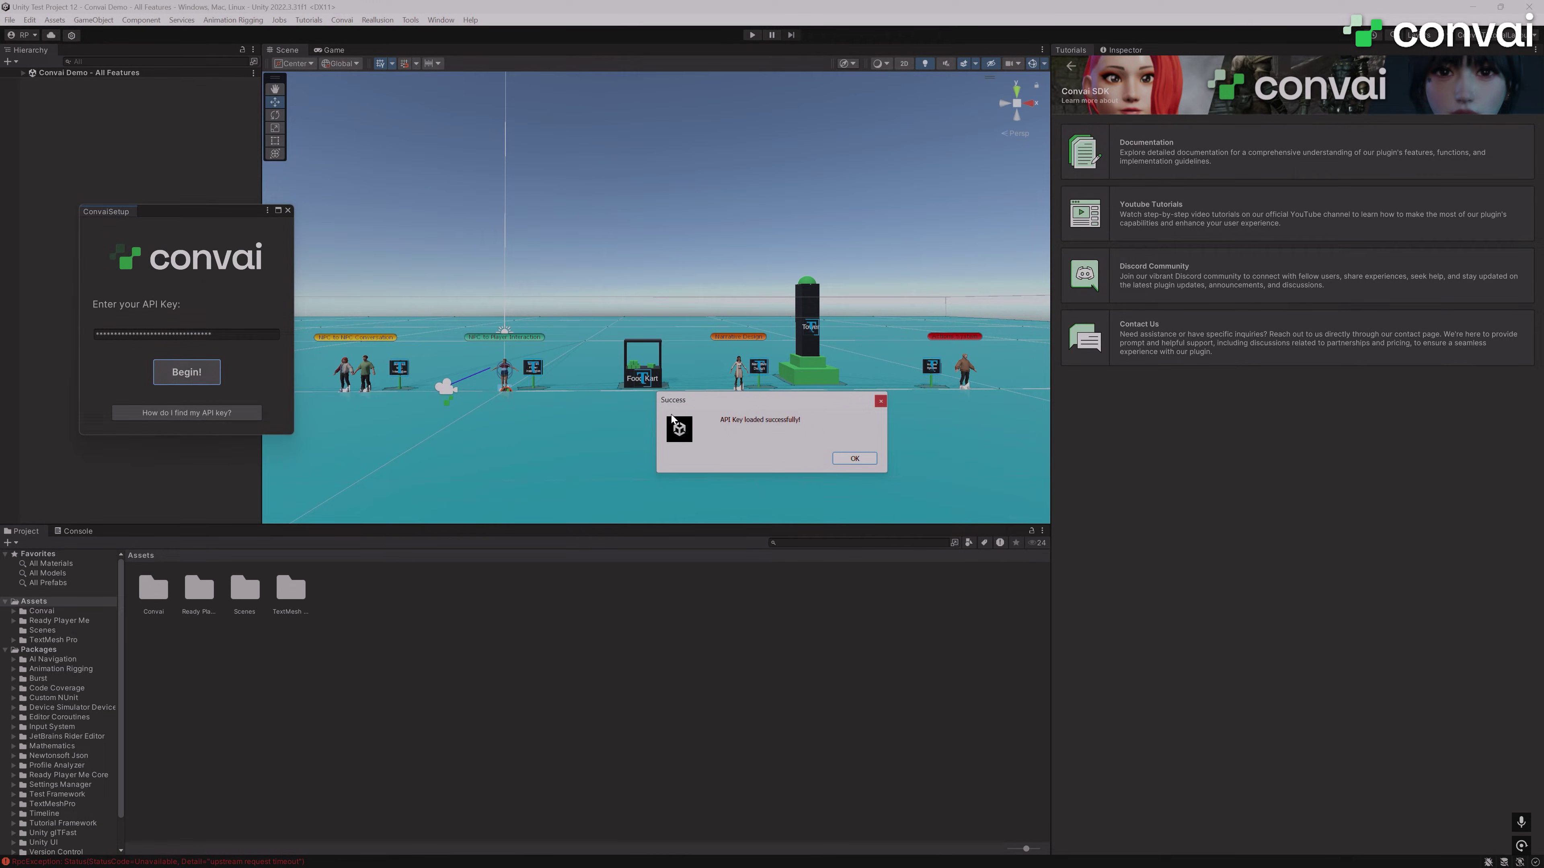
Dismiss the success dialog, chat with Amelia in play mode, then stop playing
{"action": "left_click", "coordinate": [853, 459]}
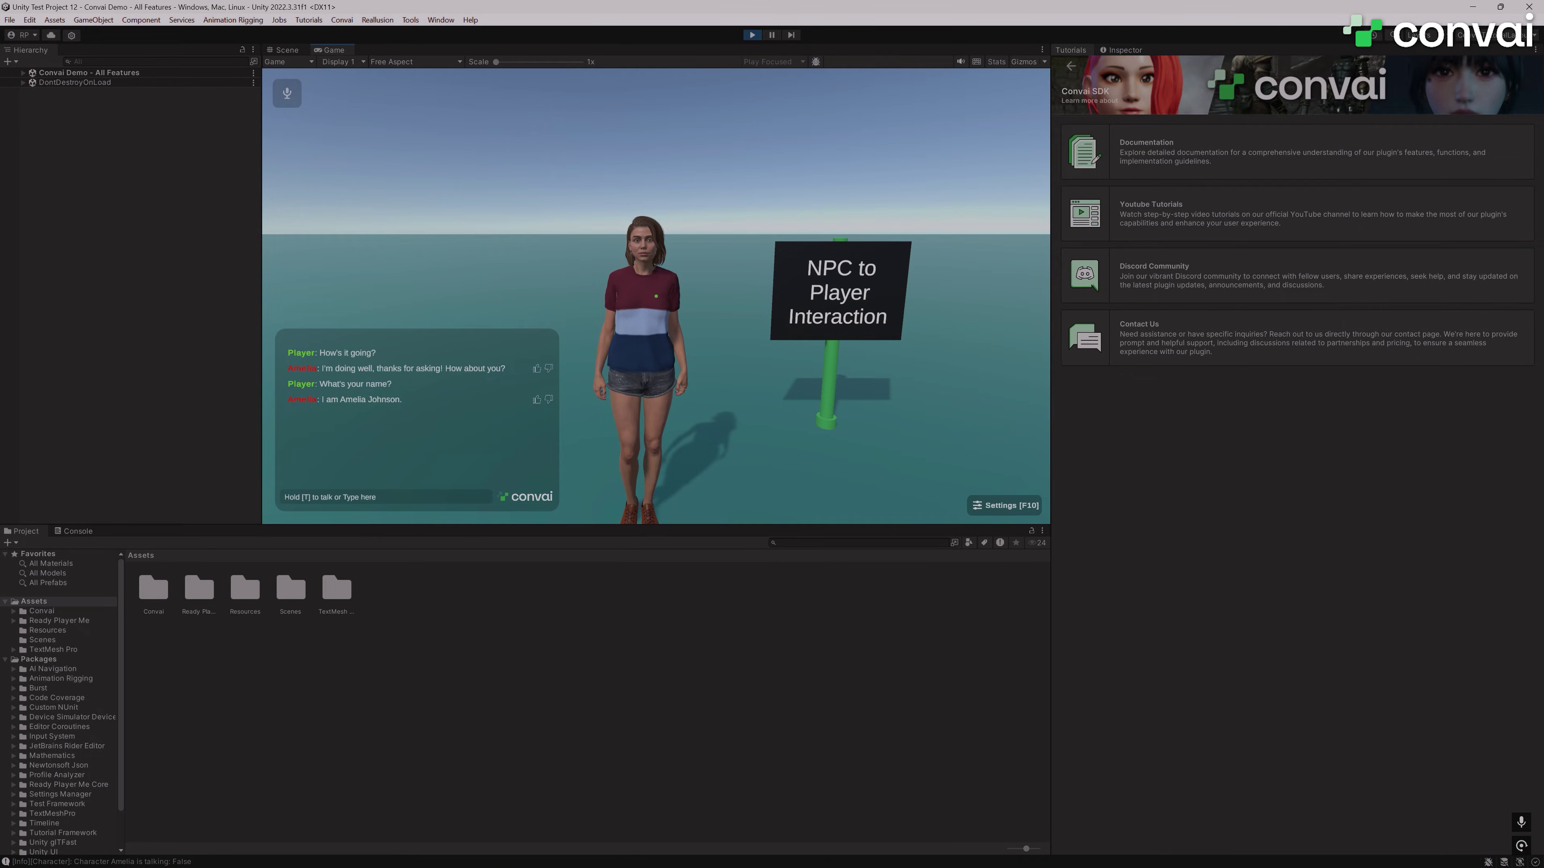
{"action": "key", "text": "s"}
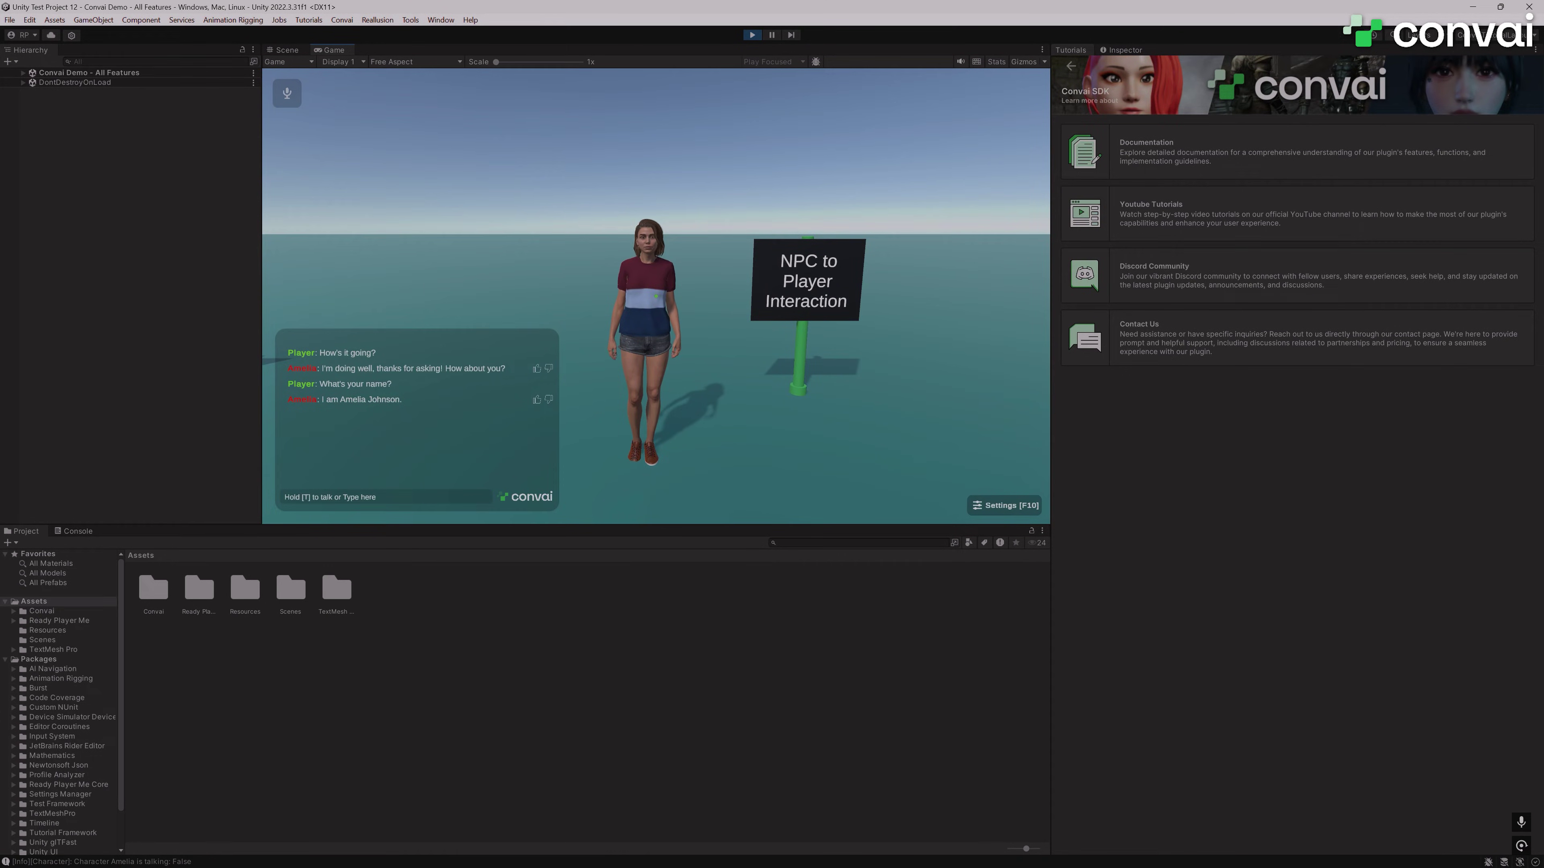
{"action": "left_click", "coordinate": [754, 35]}
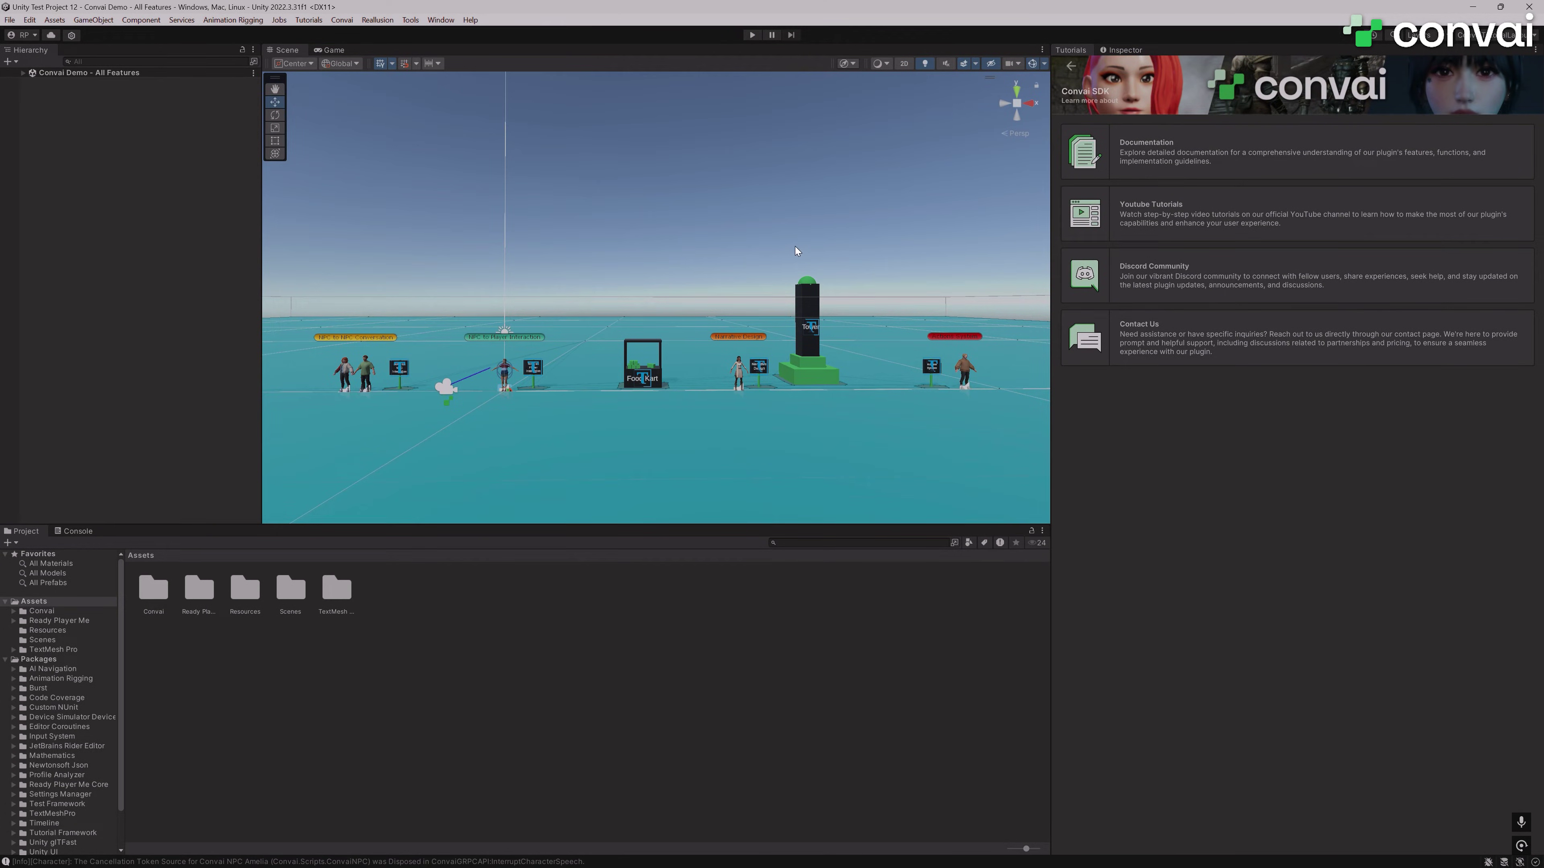
Open Echo's character page in Convai Playground for its ID, then return to Unity
{"action": "key", "text": "alt+Tab"}
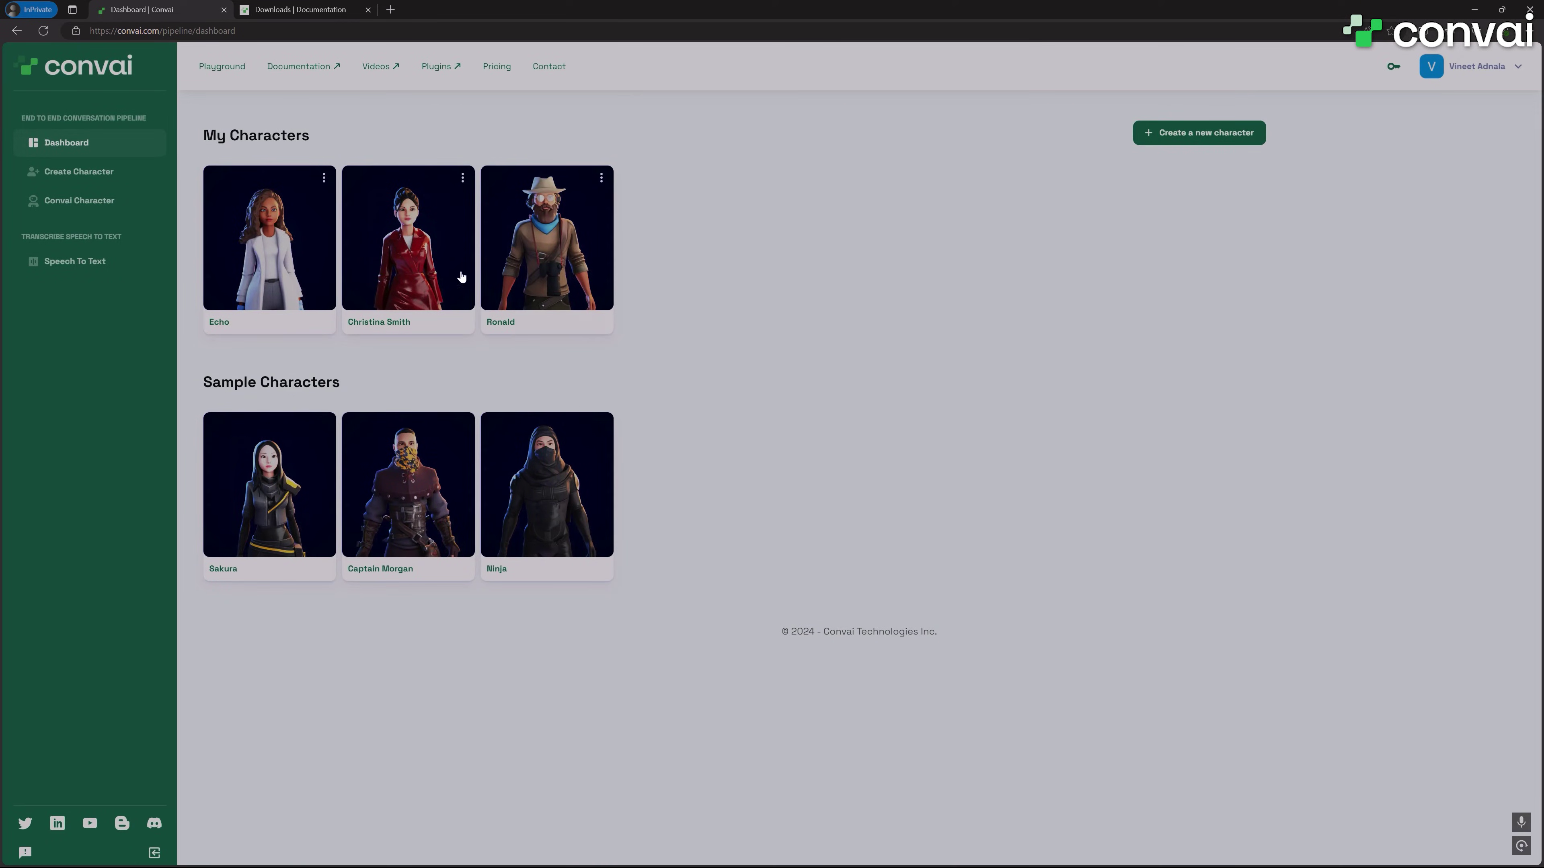
{"action": "left_click", "coordinate": [252, 249]}
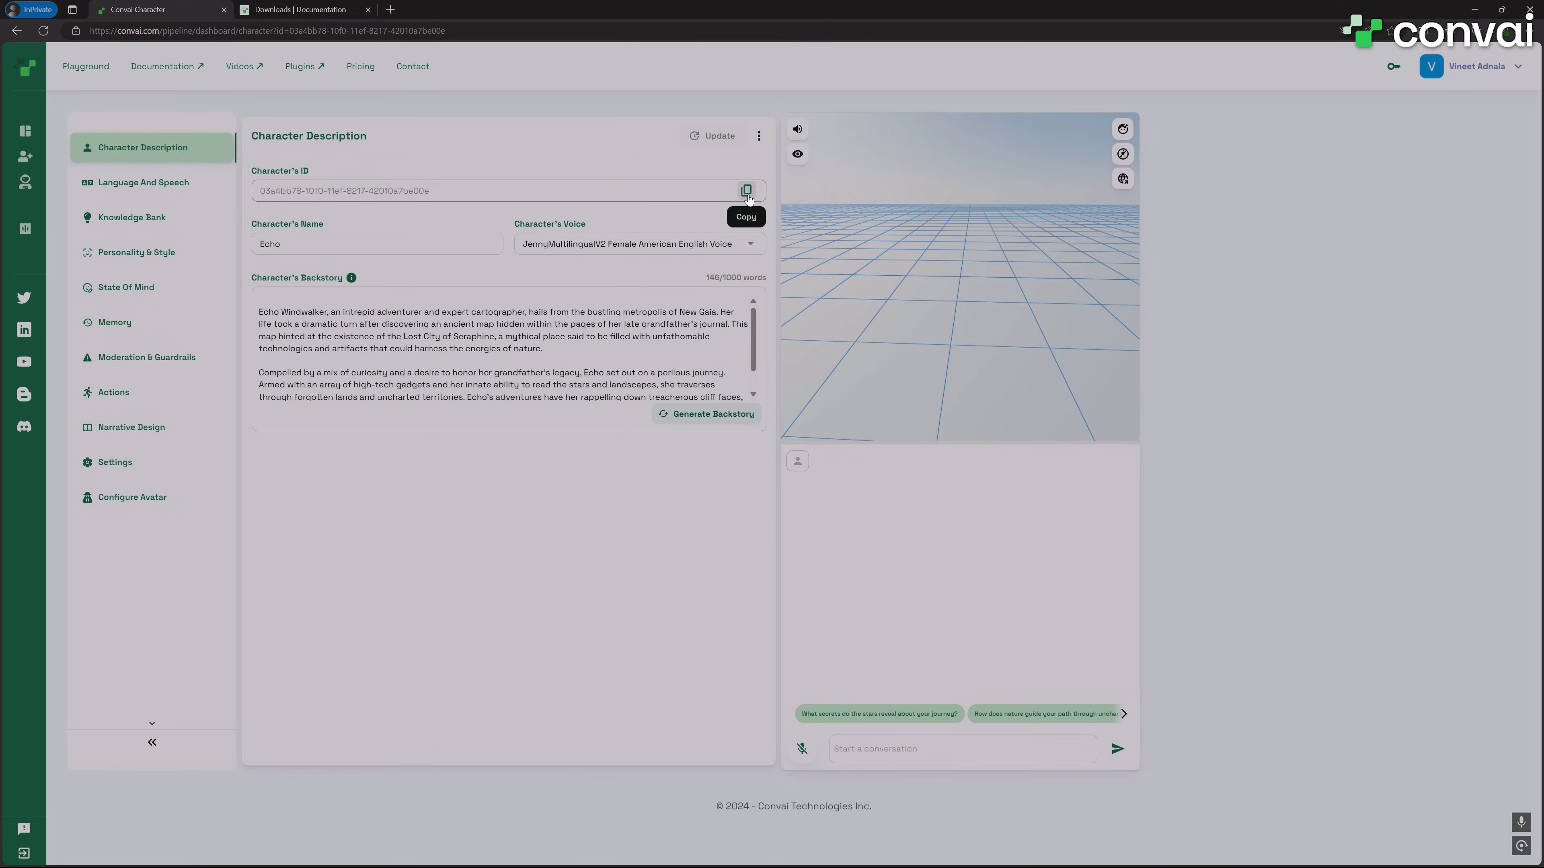
{"action": "left_click", "coordinate": [1474, 9]}
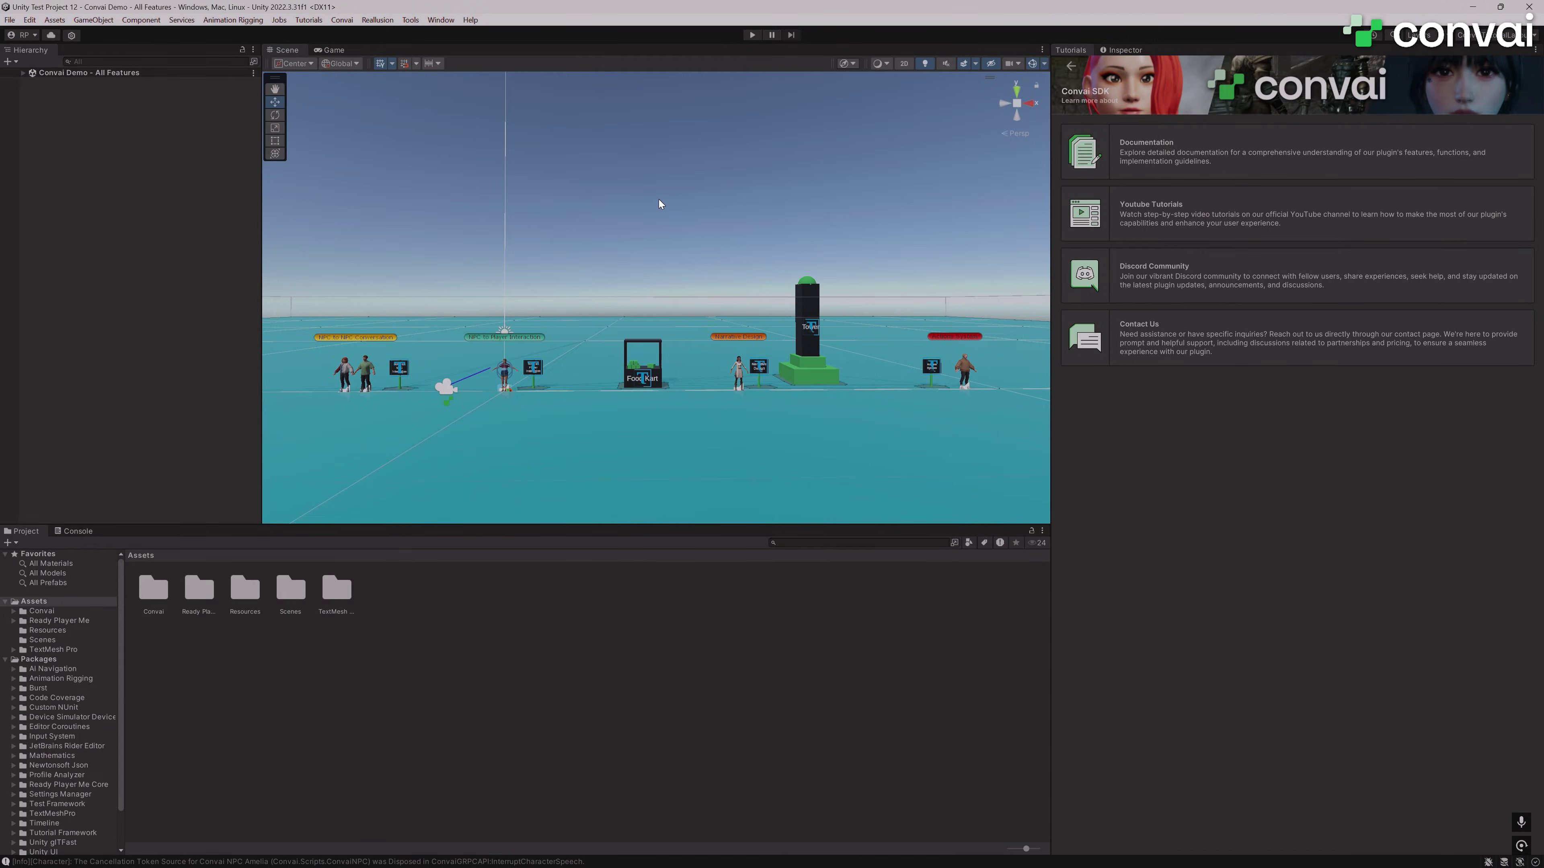
Import the Echo character by pasting its ID into the Convai Character Importer
{"action": "left_click", "coordinate": [342, 20]}
{"action": "left_click", "coordinate": [365, 64]}
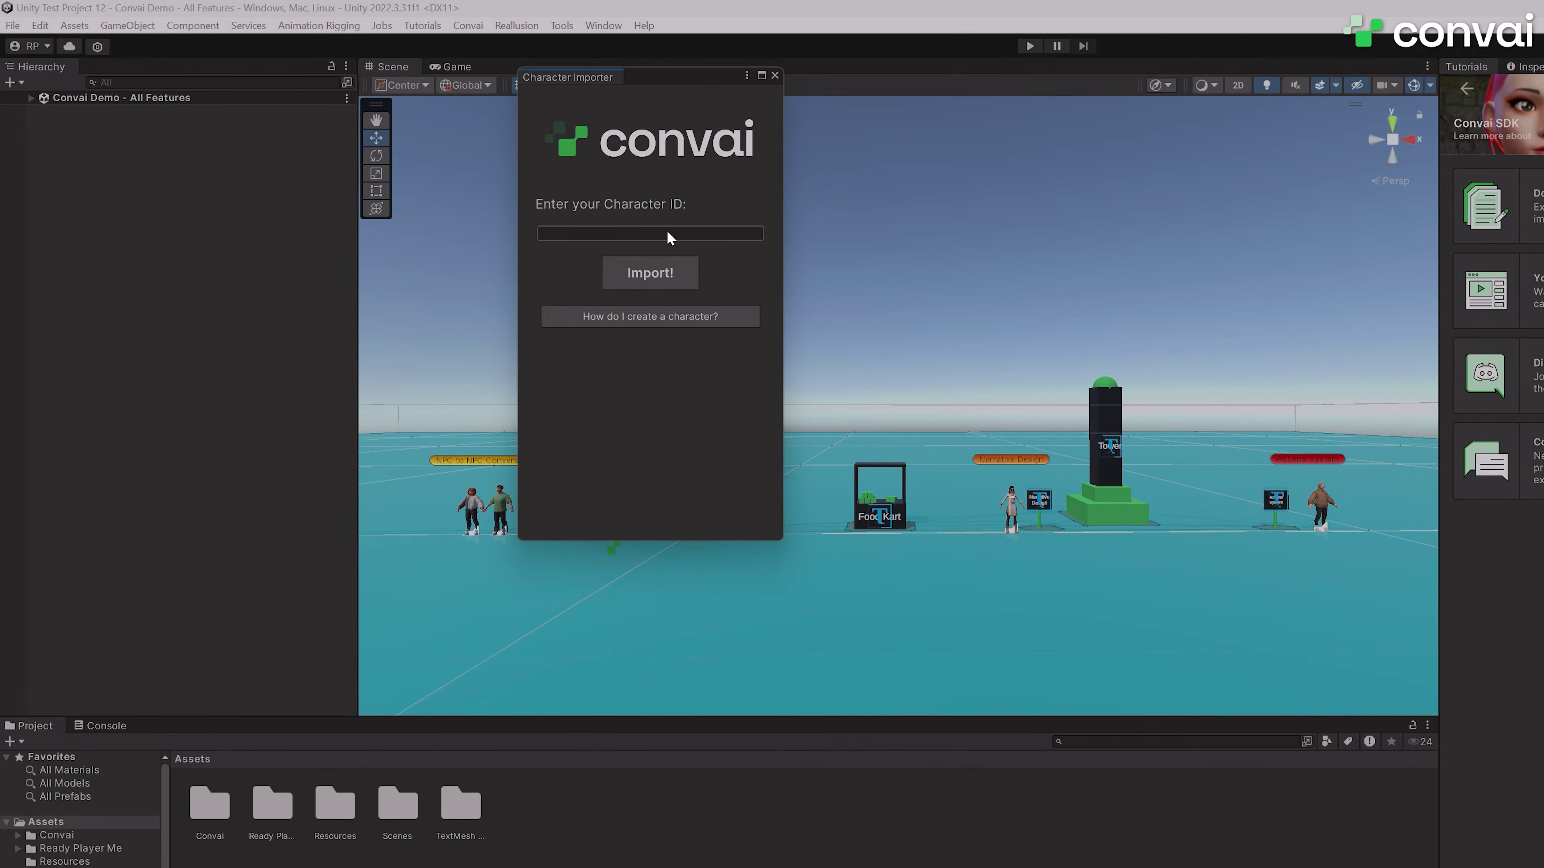
{"action": "type", "text": "03a4bb78-10f0-11ef-8217-42010a7be00e"}
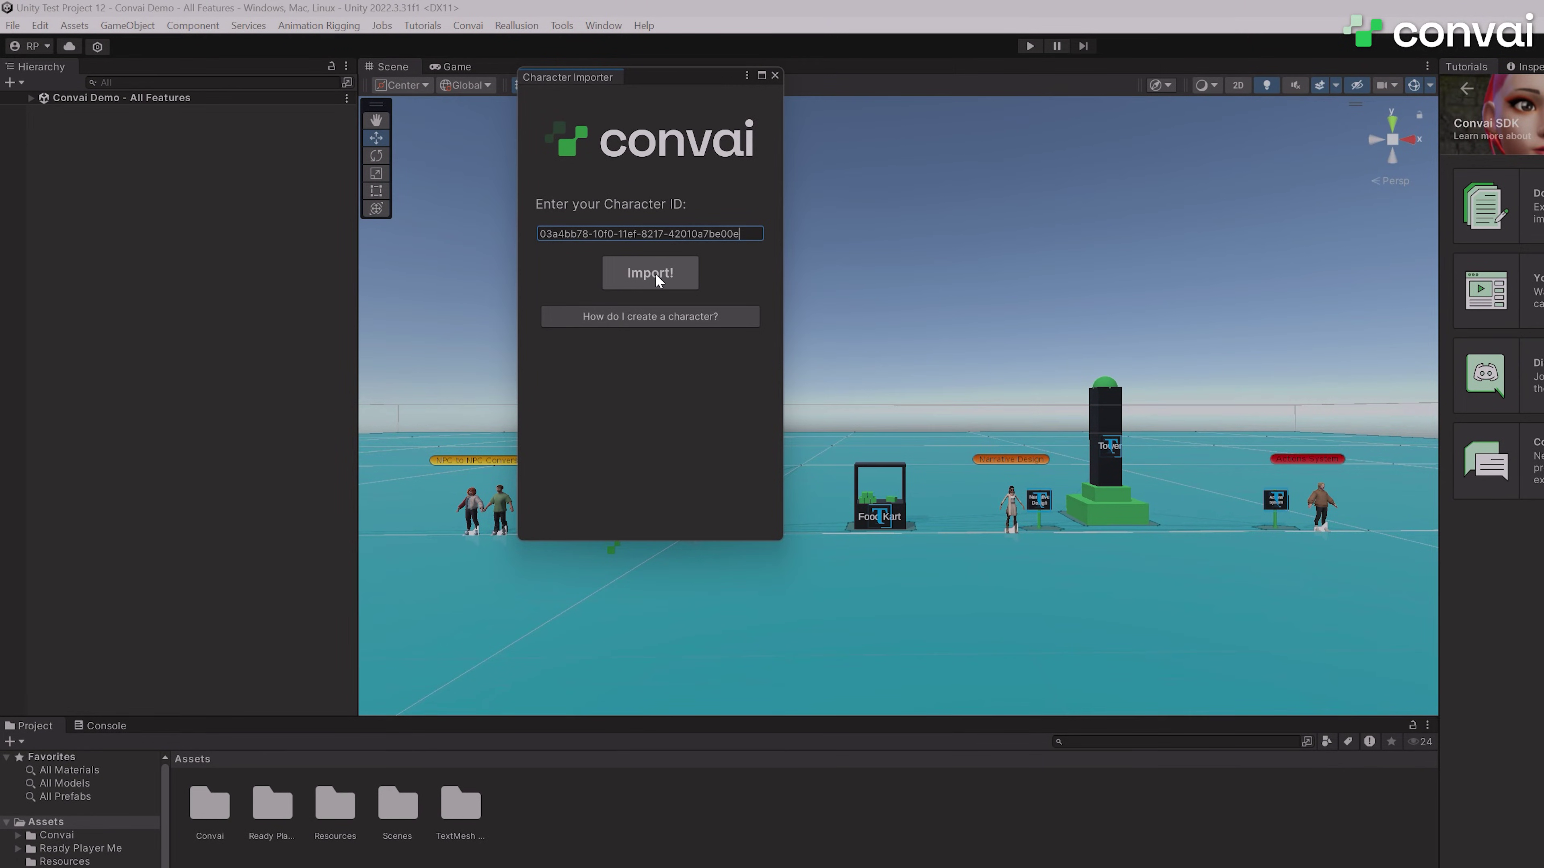
{"action": "left_click", "coordinate": [657, 274]}
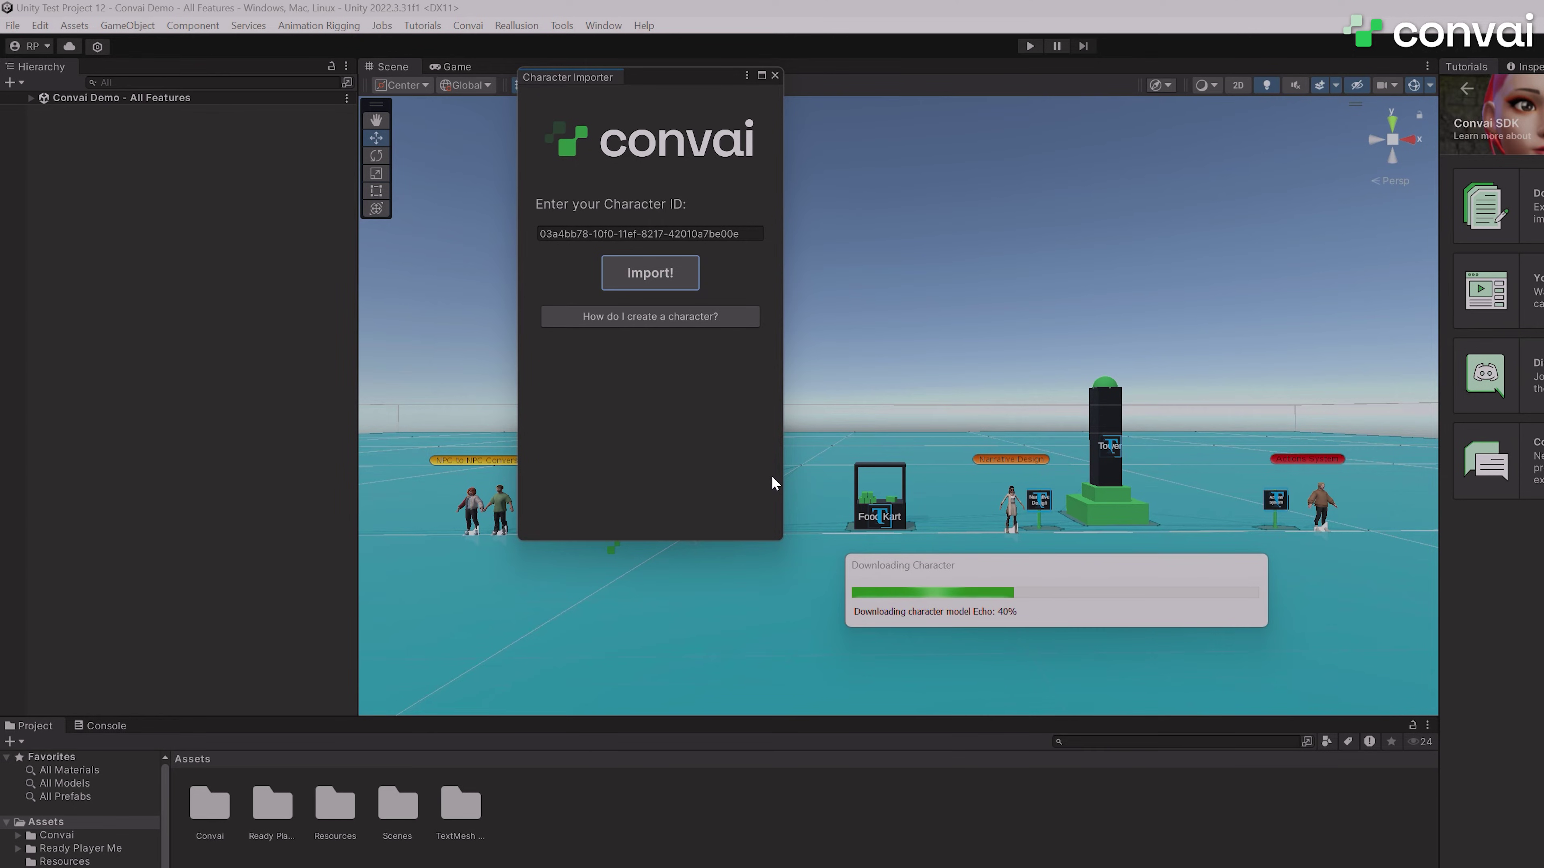
Close the Character Importer, enter play mode and ask Echo who it is by voice
{"action": "left_click", "coordinate": [747, 76]}
{"action": "left_click", "coordinate": [778, 110]}
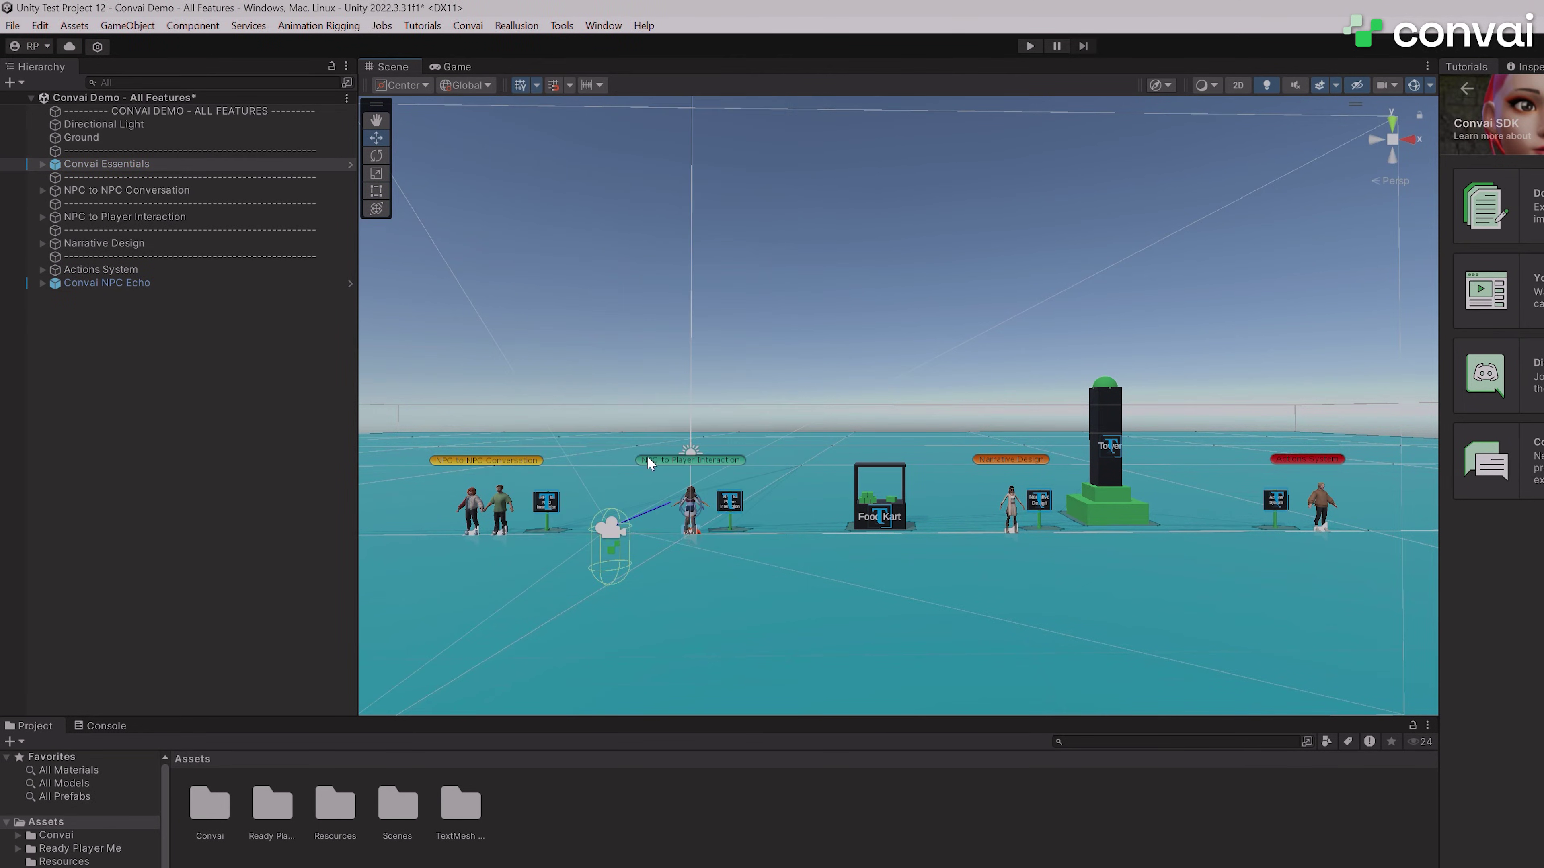
{"action": "key", "text": "ctrl+p"}
{"action": "key", "text": "t"}
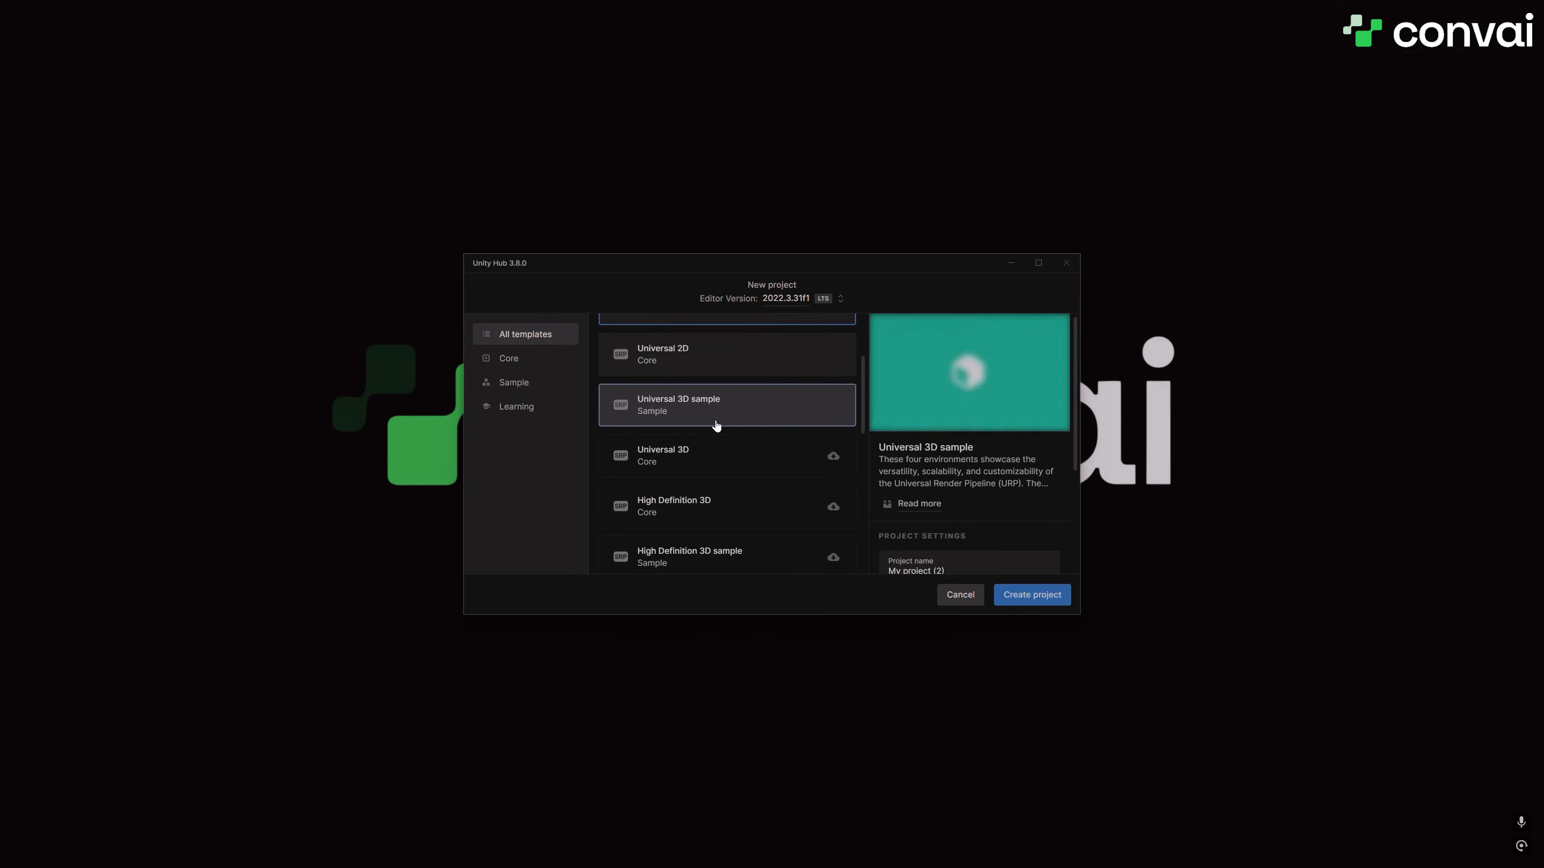
Import the Convai NPC AI Engine package and Christina Smith, then talk to her in GardenScene
{"action": "scroll", "coordinate": [969, 443], "scroll_direction": "down", "scroll_amount": 3}
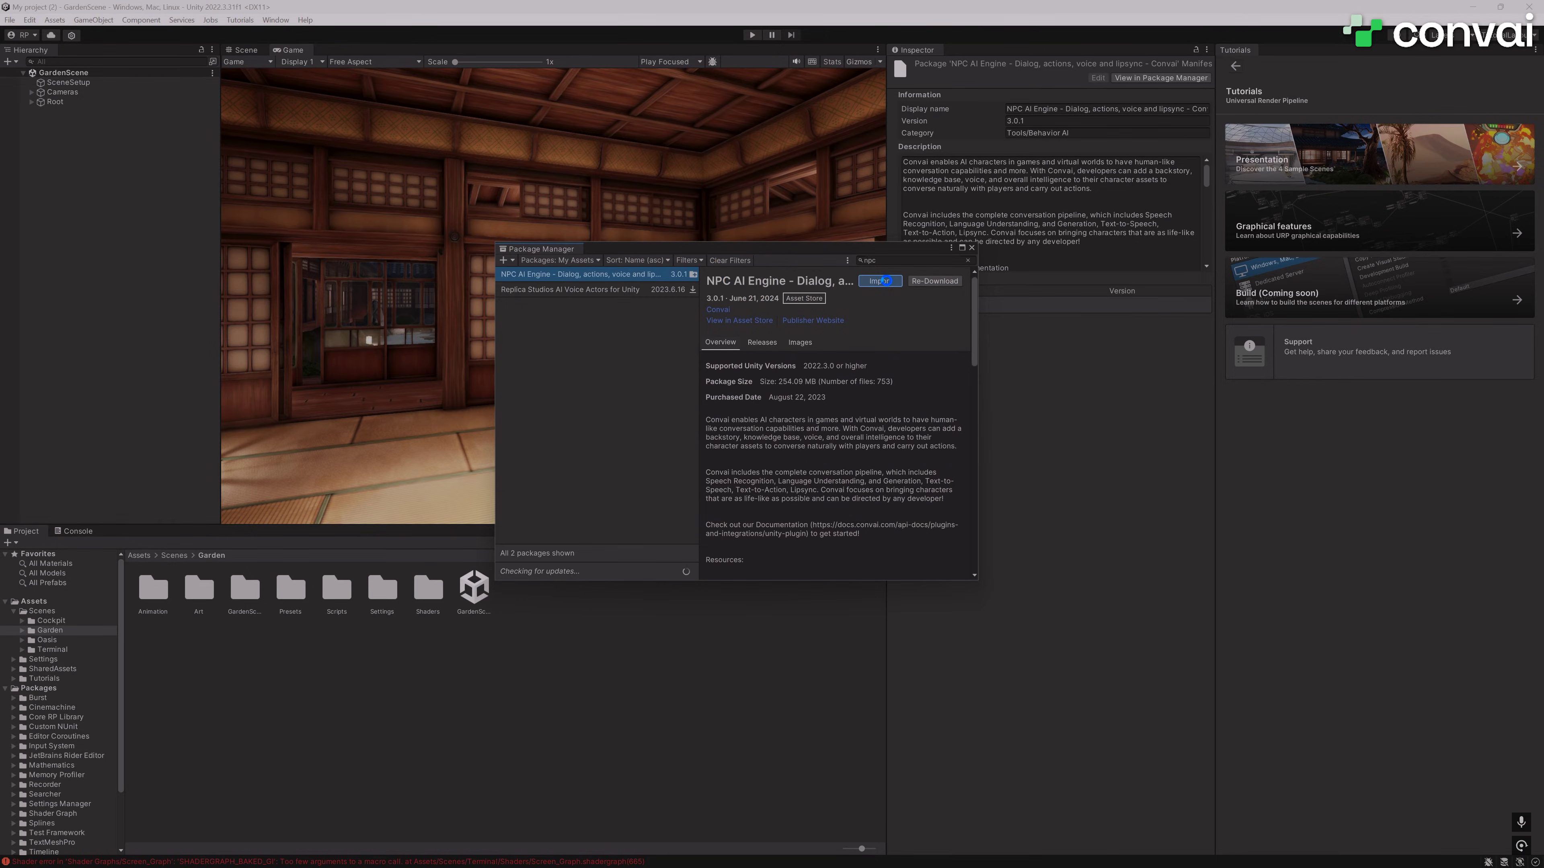
{"action": "left_click", "coordinate": [883, 280]}
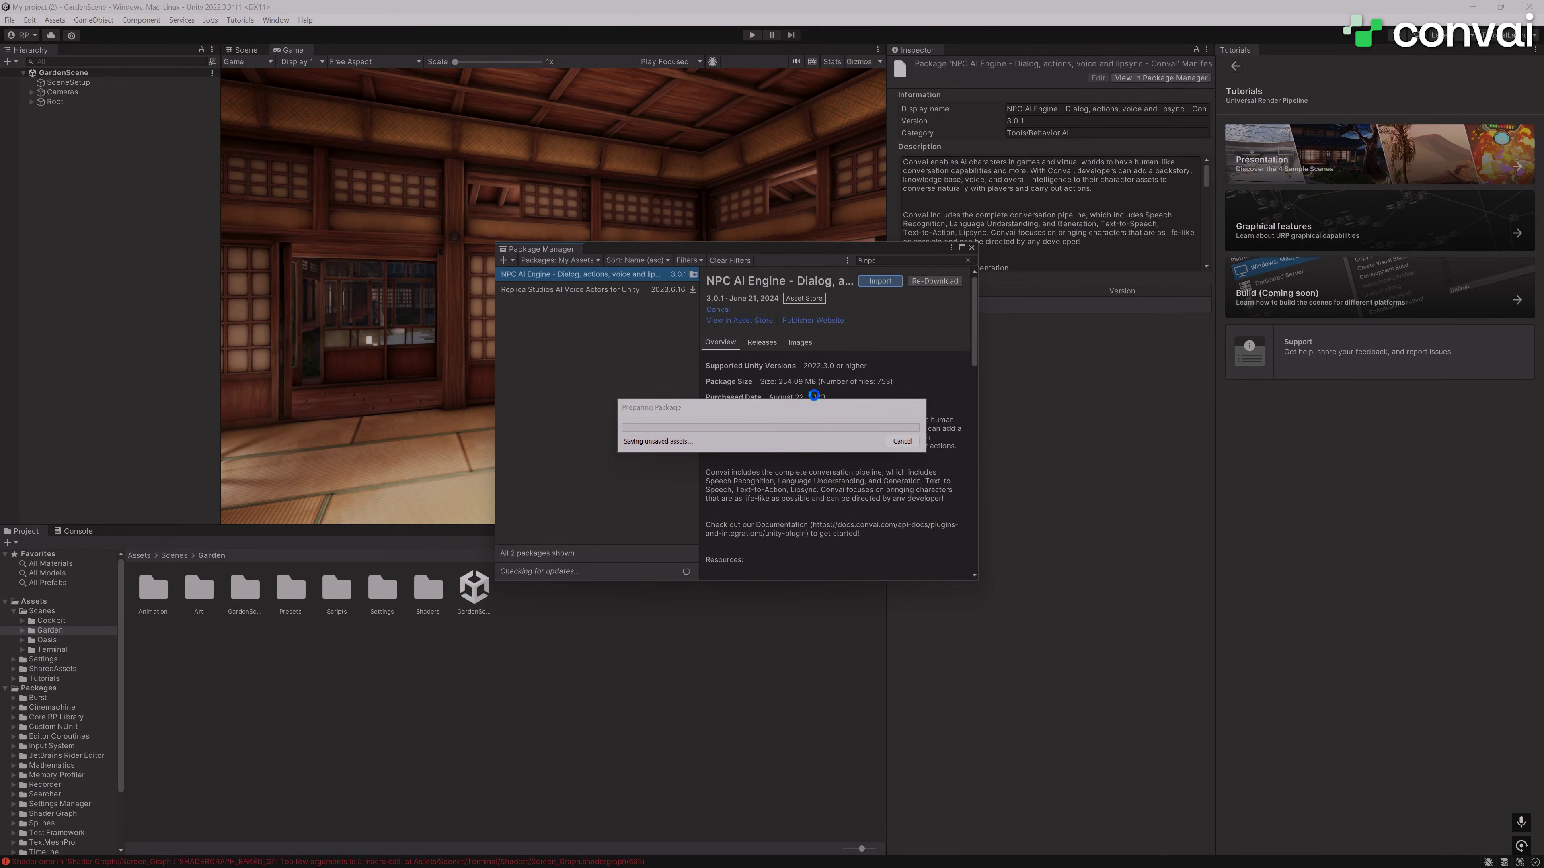
{"action": "left_click", "coordinate": [810, 636]}
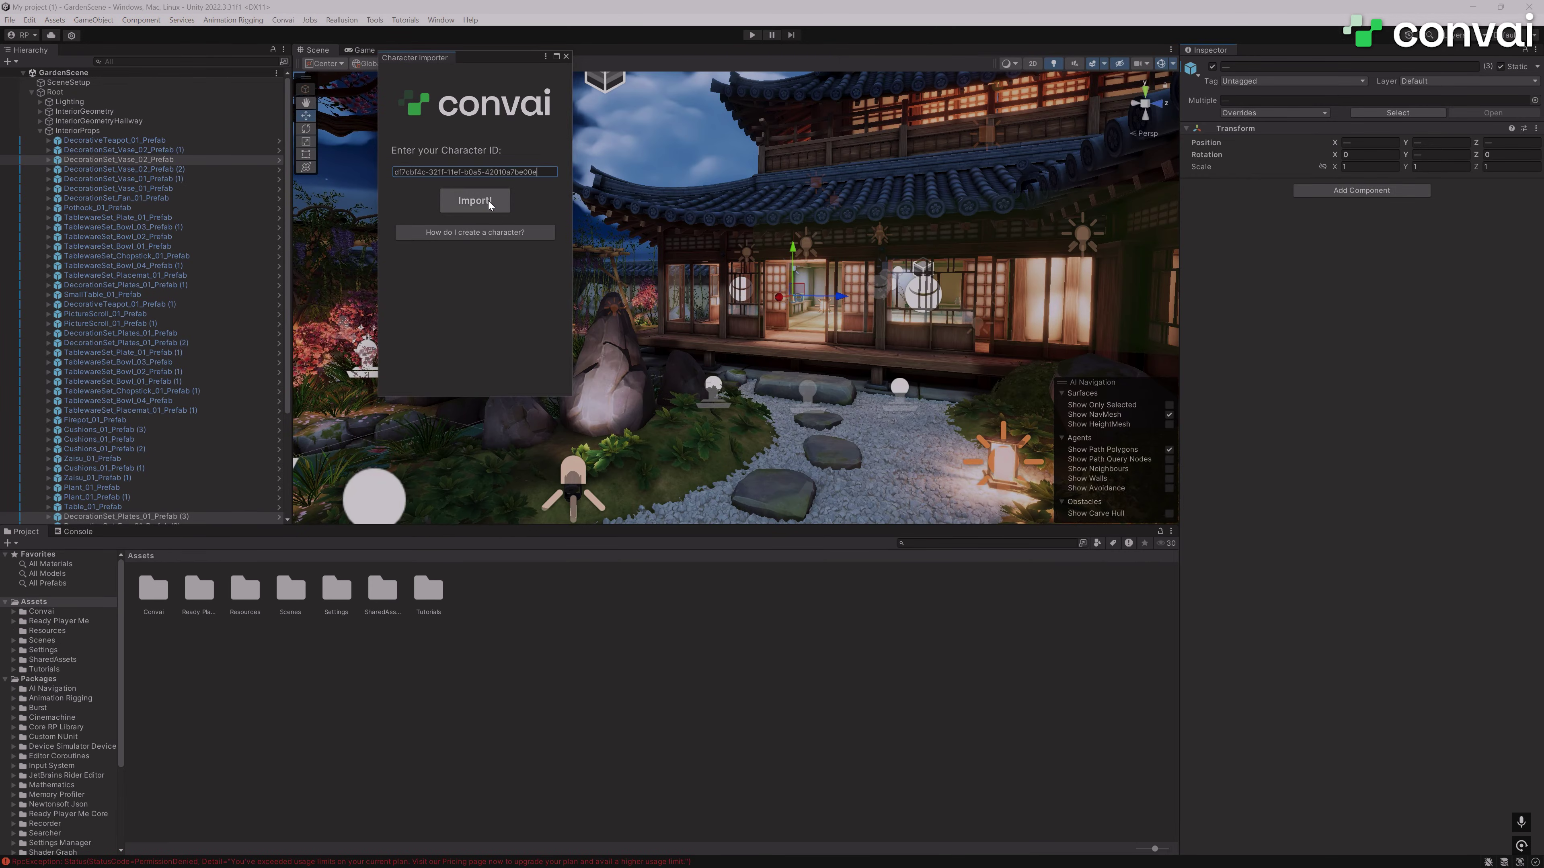
{"action": "left_click", "coordinate": [486, 201]}
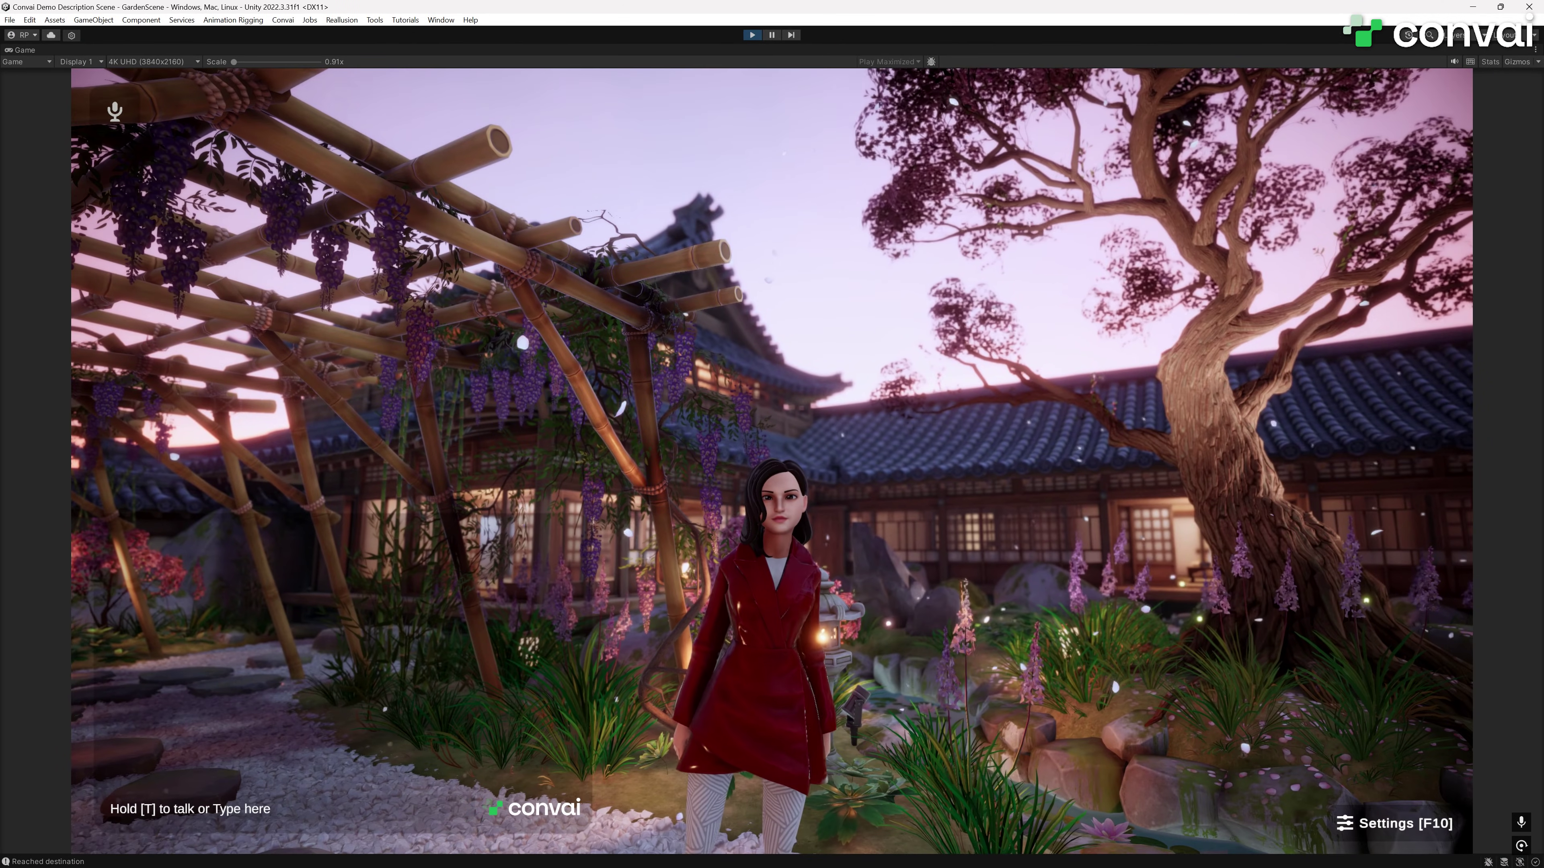
{"action": "key", "text": "t"}
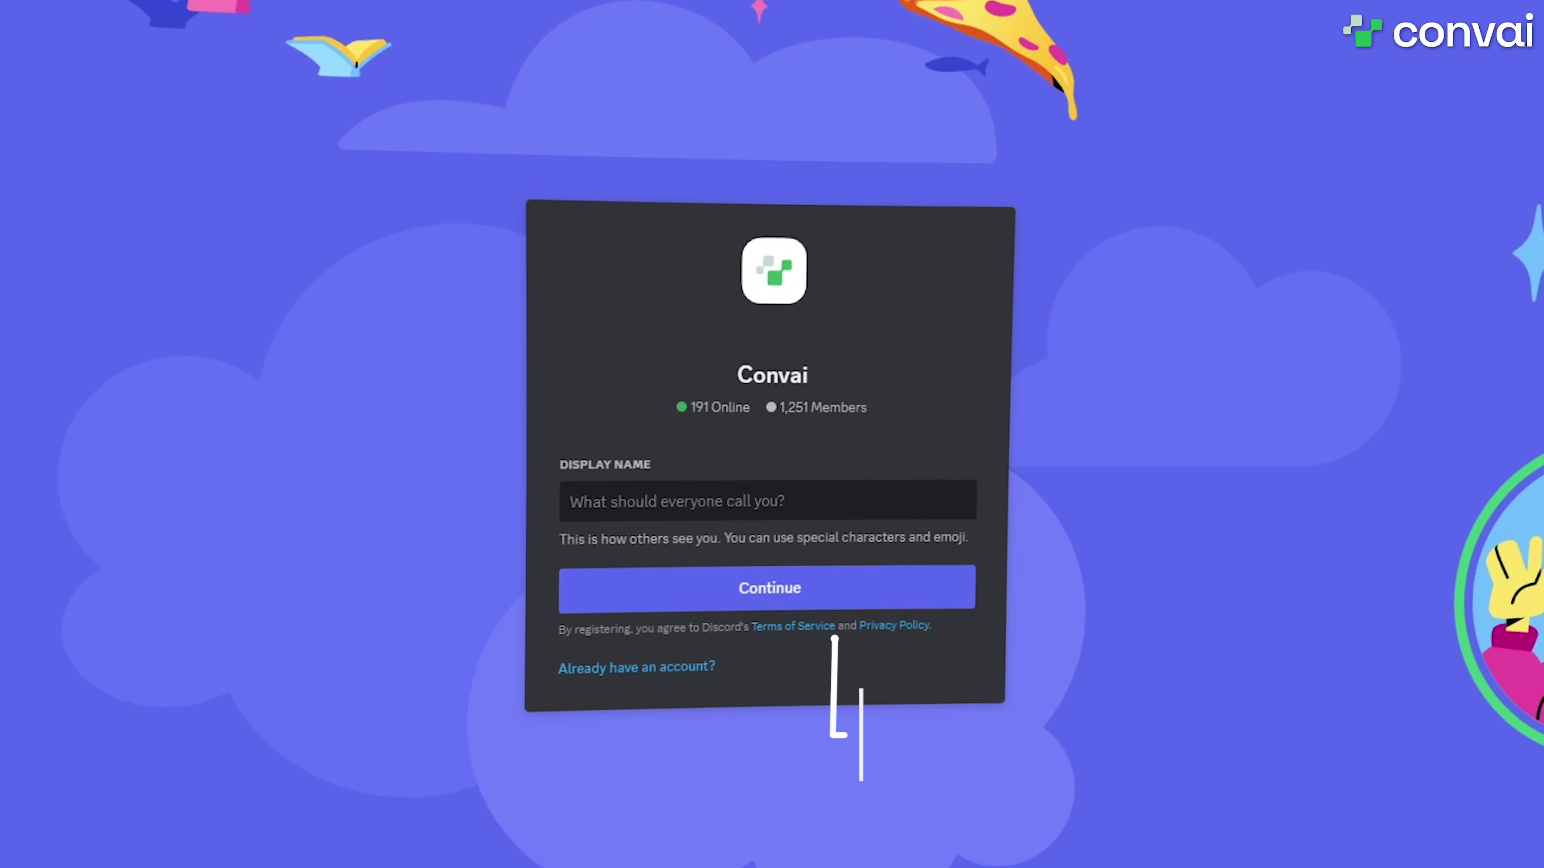
Enter 'Awesome Convai User' as the Discord display name
{"action": "type", "text": "Awe"}
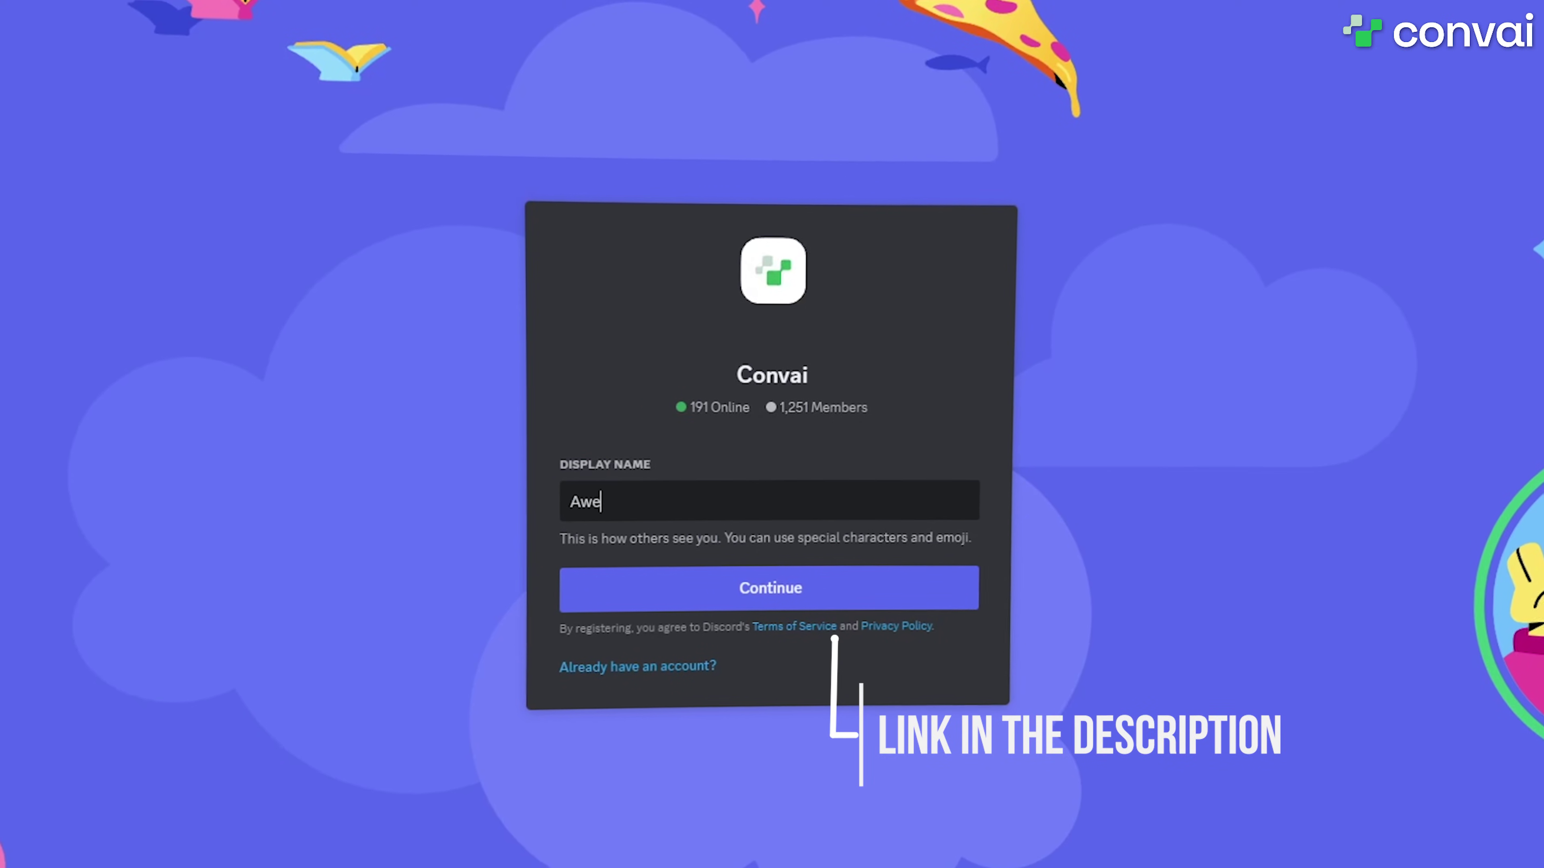
{"action": "type", "text": "some Convai User"}
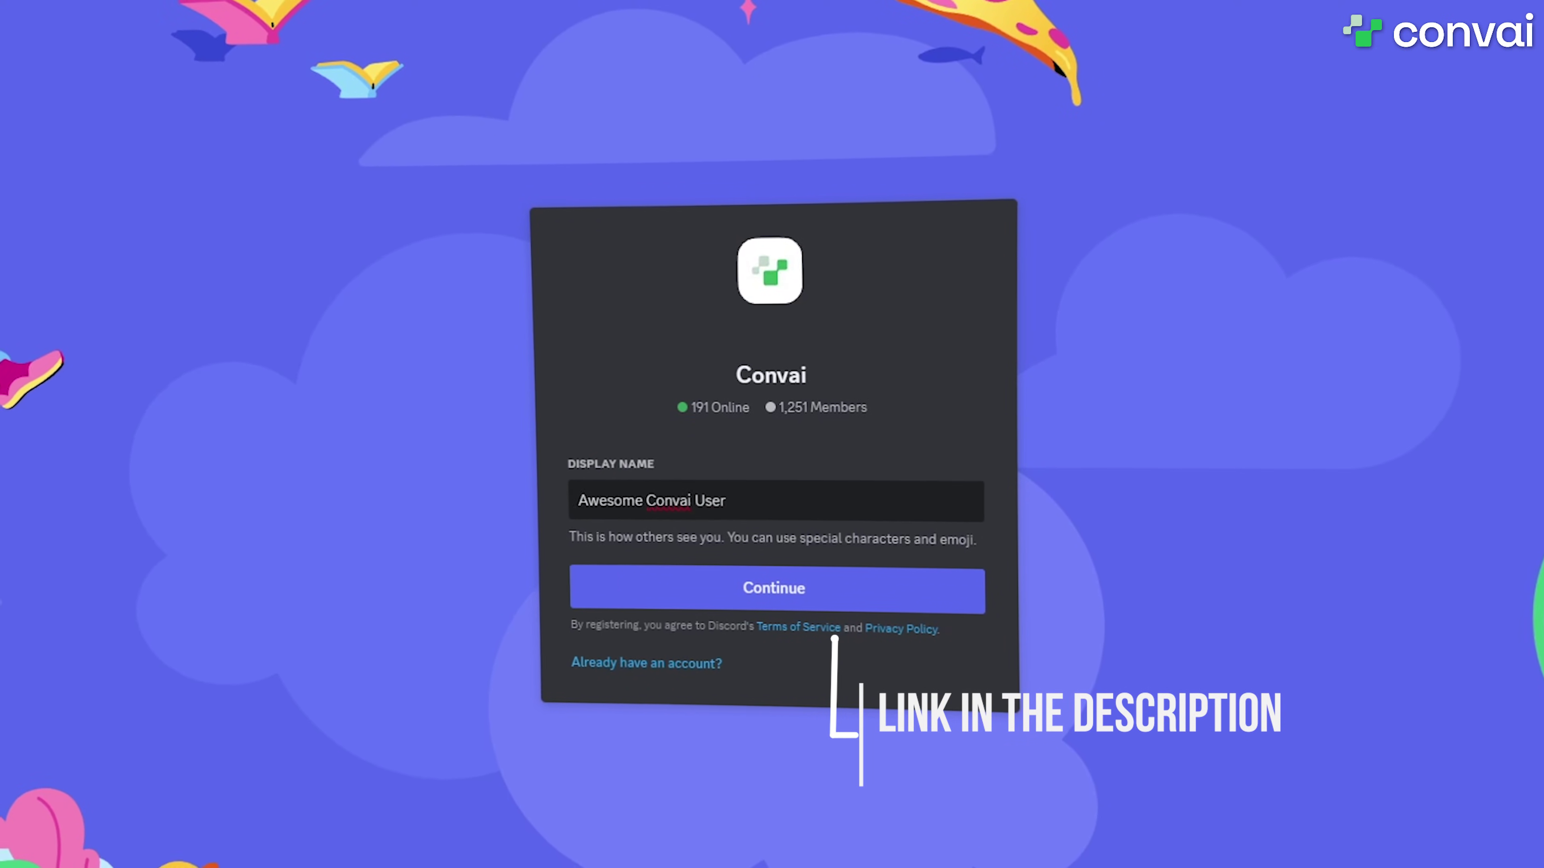